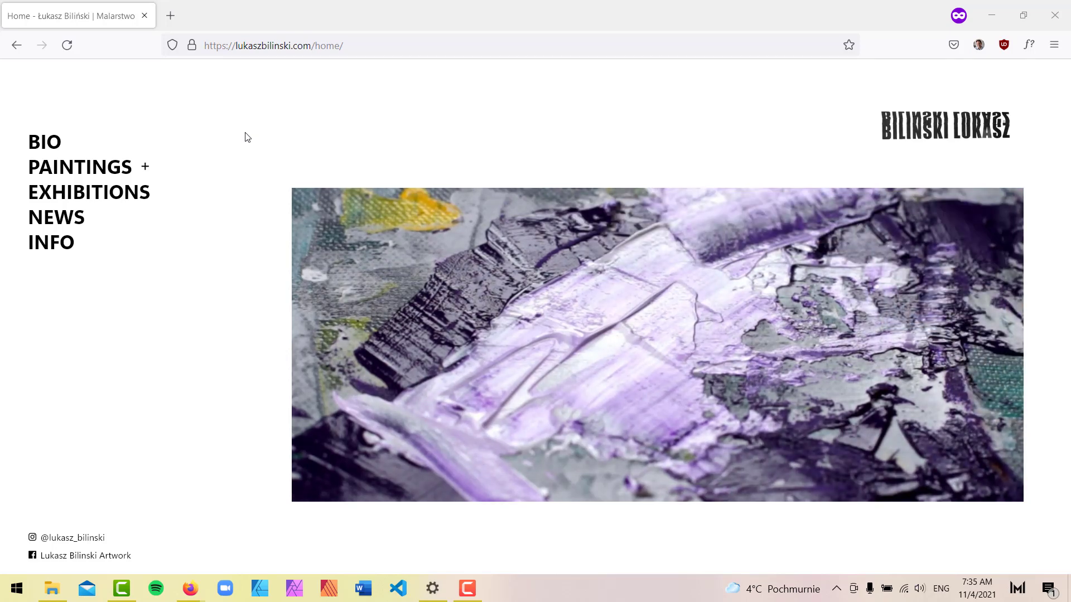
# Expand the PAINTINGS submenu on the live portfolio site to preview its slide-in effect.
pyautogui.click(147, 168)
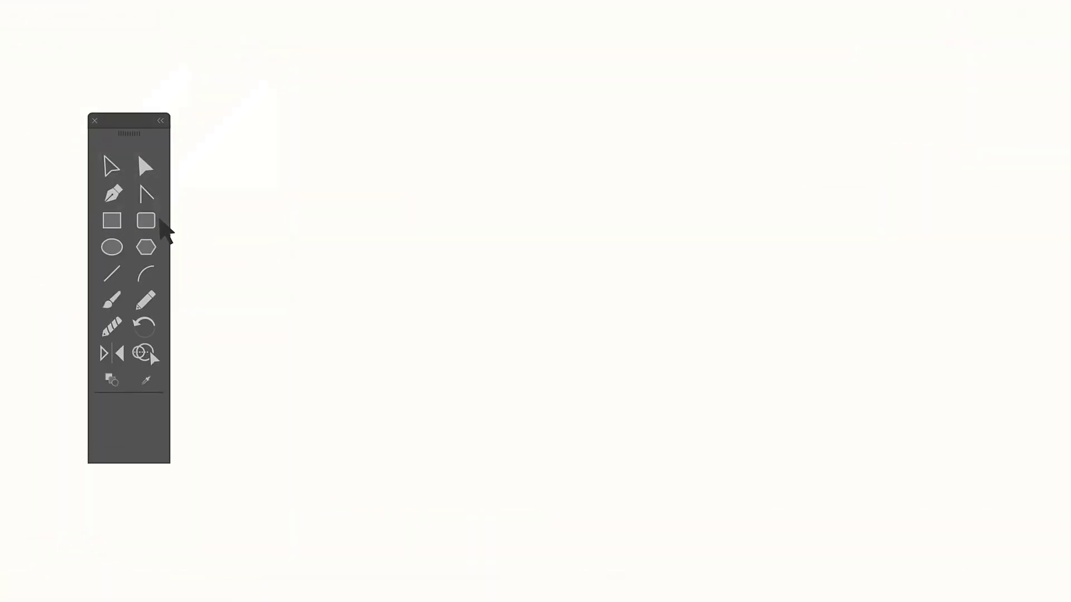
# Load the Slide Nav page in Oxygen's builder, with only the Body element in Structure.
pyautogui.click(159, 221)
pyautogui.moveTo(387, 149); pyautogui.dragTo(687, 359)
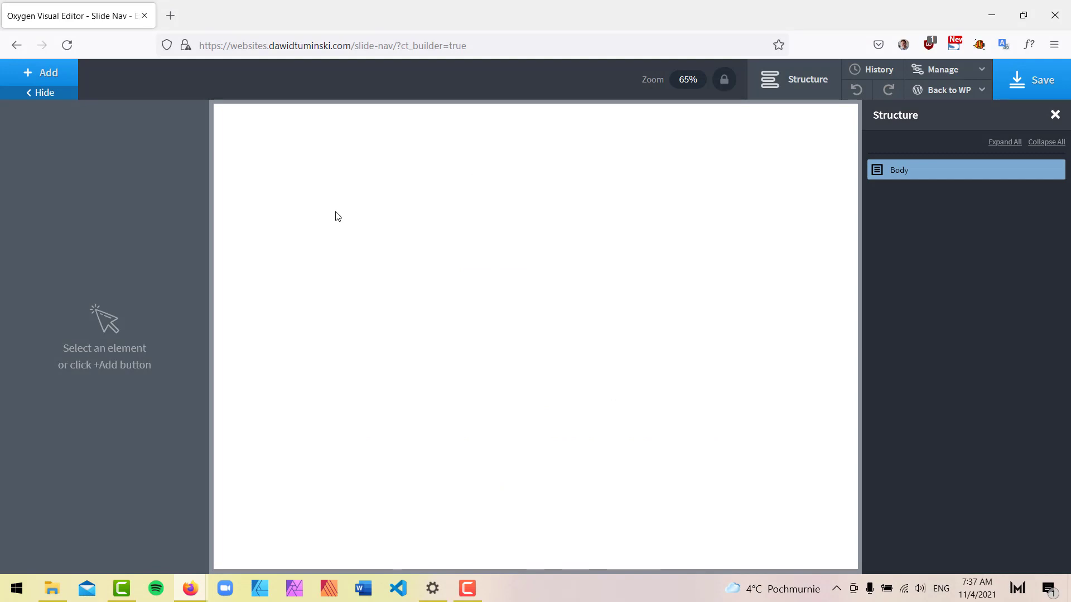
# Add a Section to the page by searching 'sec' in the Add panel.
pyautogui.click(71, 70)
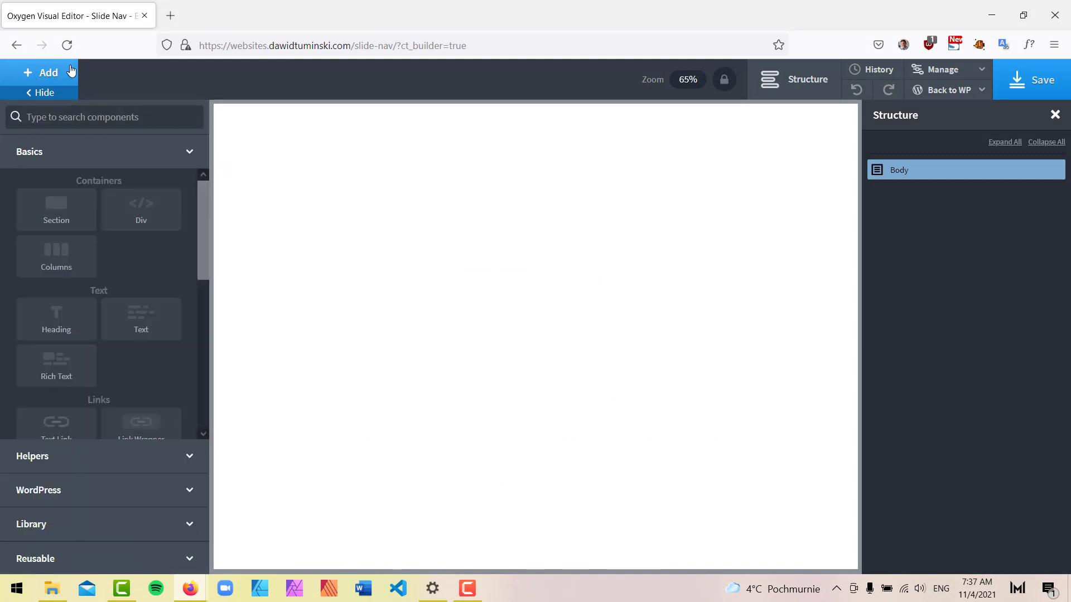
pyautogui.write('sec')
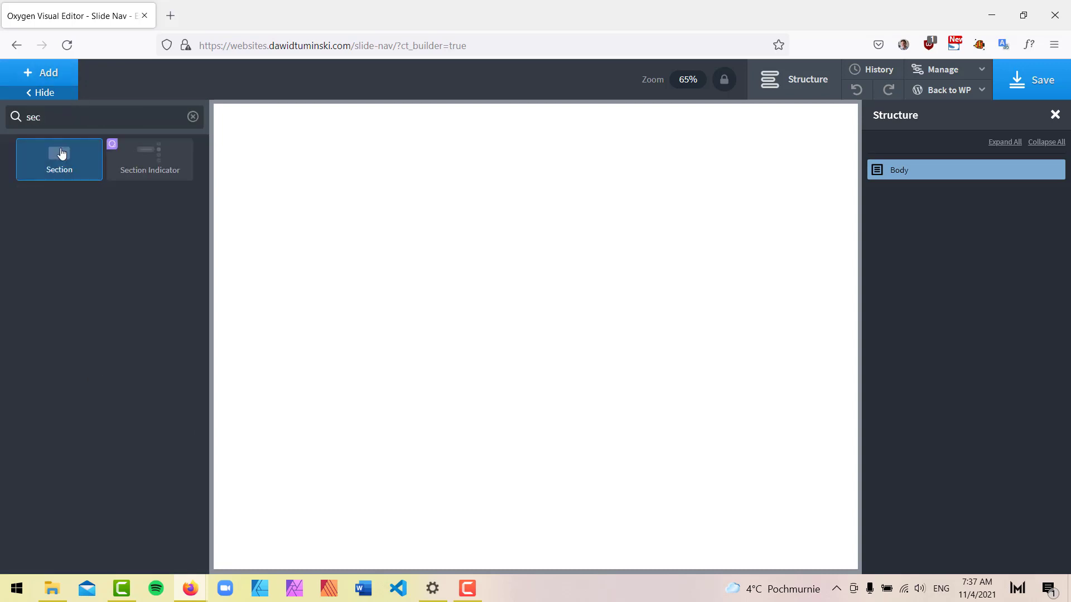
pyautogui.click(59, 159)
# Set the Section's height to 100 vh in Advanced Size & Spacing.
pyautogui.click(148, 195)
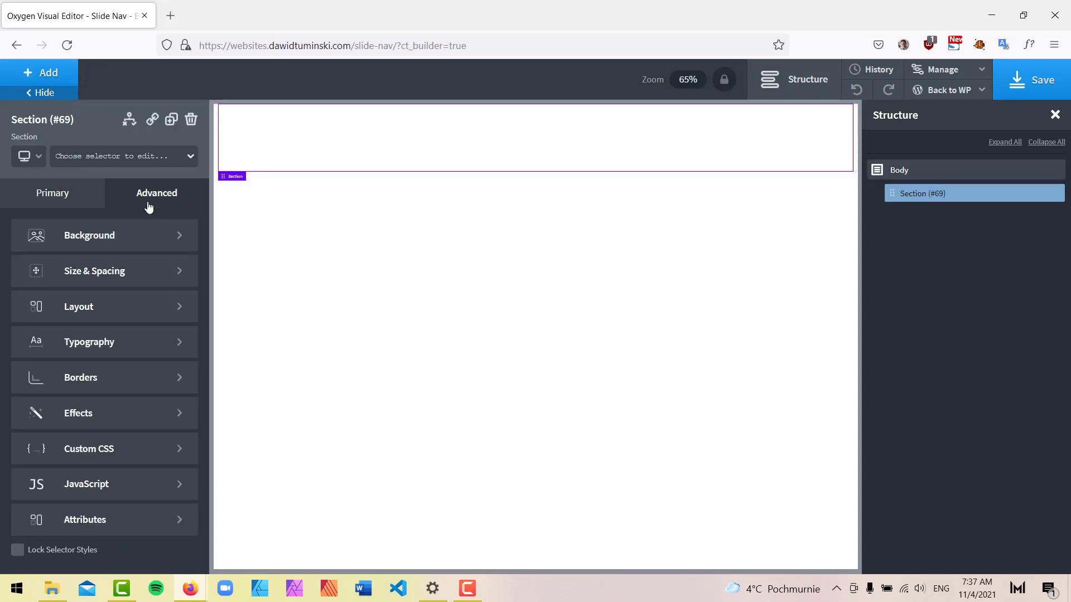
pyautogui.click(119, 270)
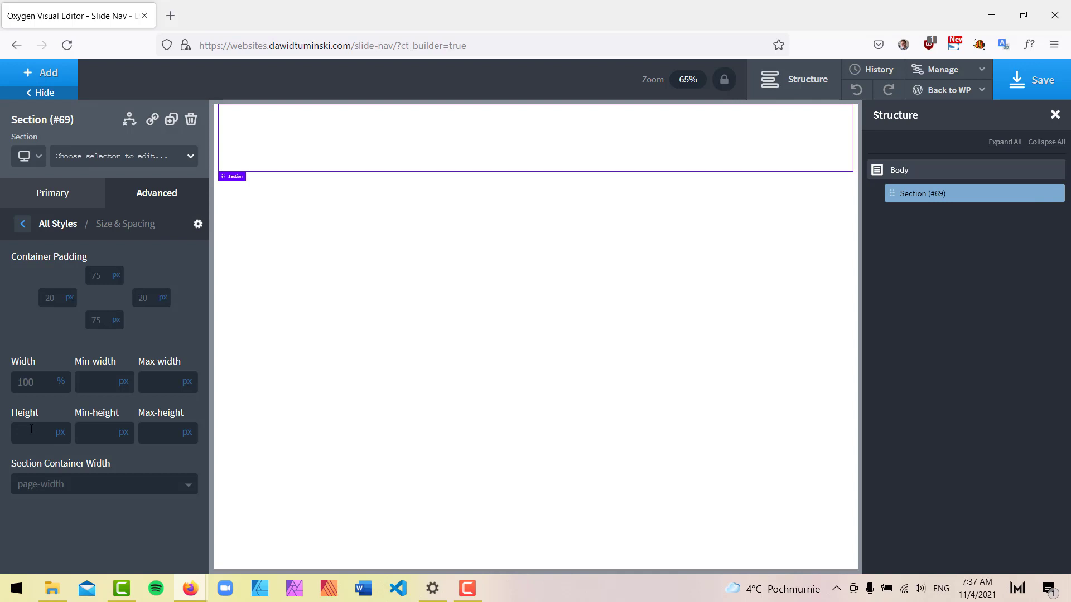
pyautogui.write('100')
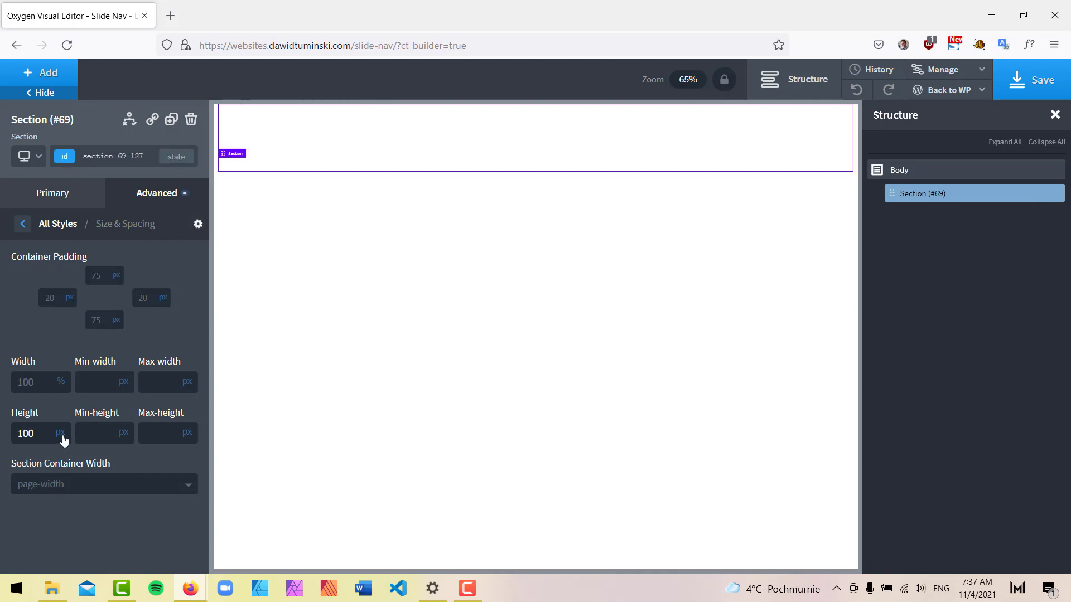
pyautogui.click(60, 432)
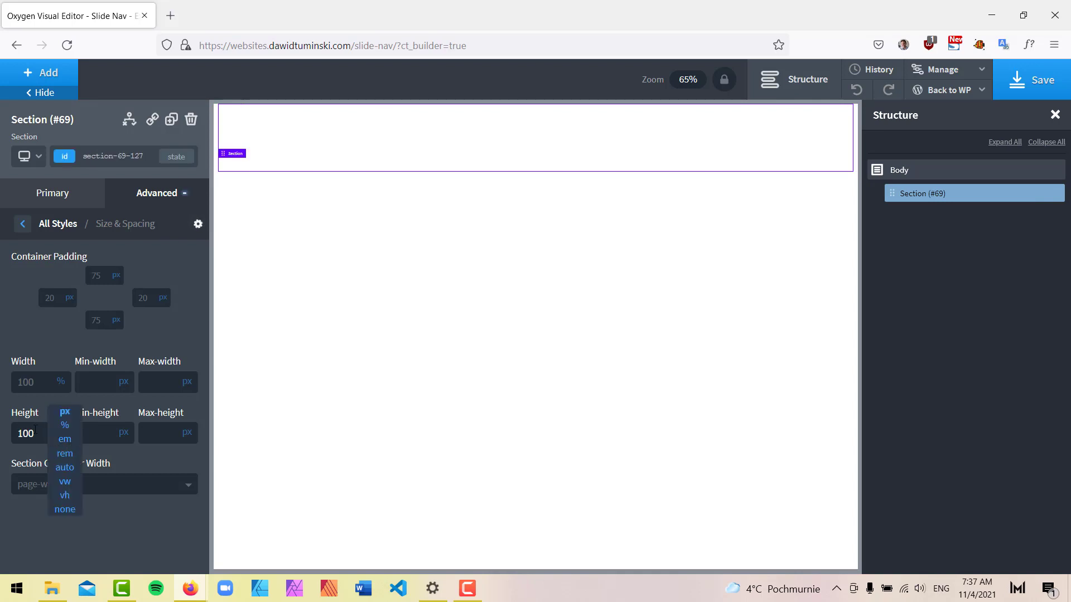
pyautogui.click(65, 495)
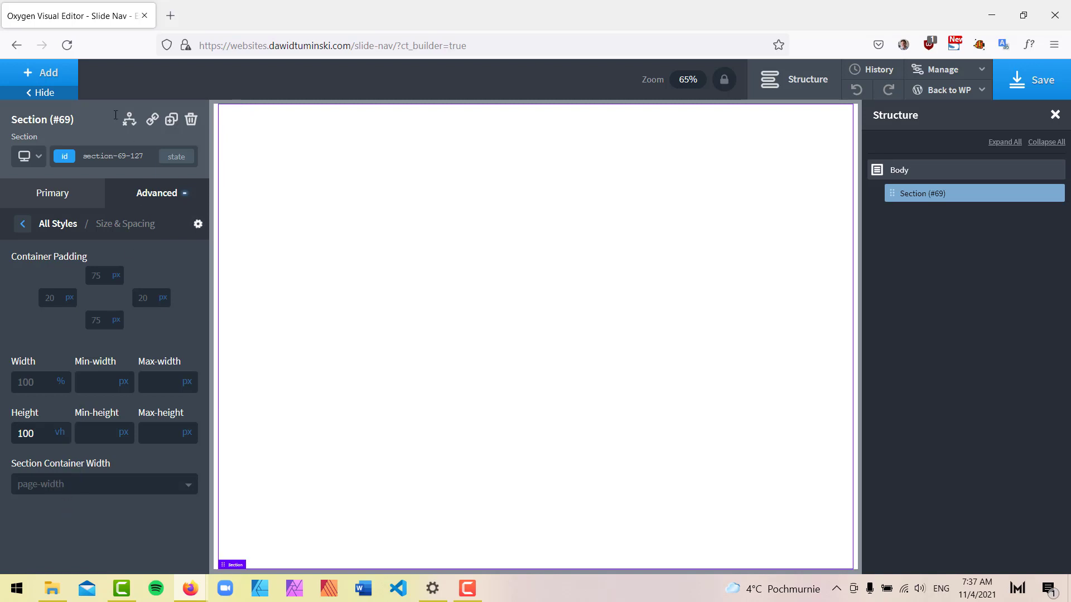
pyautogui.click(60, 73)
# Add a Div inside the Section by searching 'div'.
pyautogui.write('div')
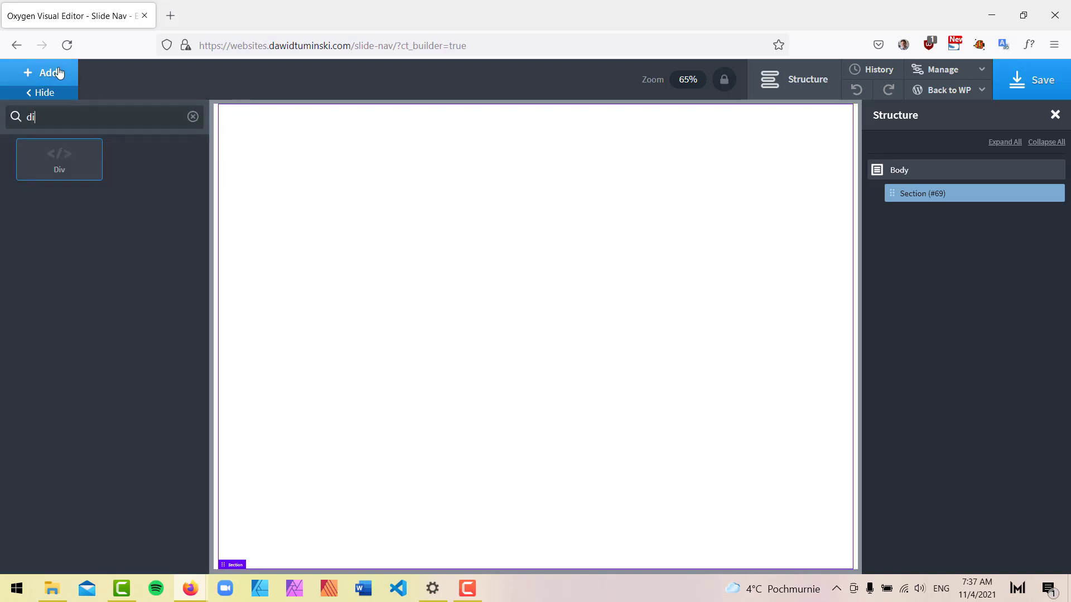
pyautogui.click(75, 160)
pyautogui.click(156, 193)
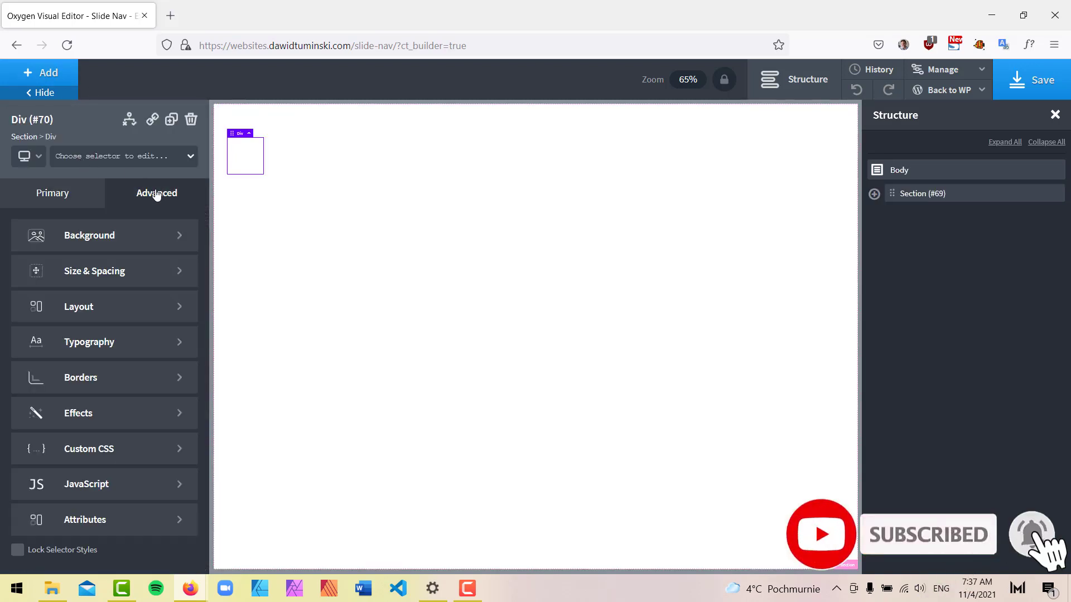
pyautogui.click(120, 278)
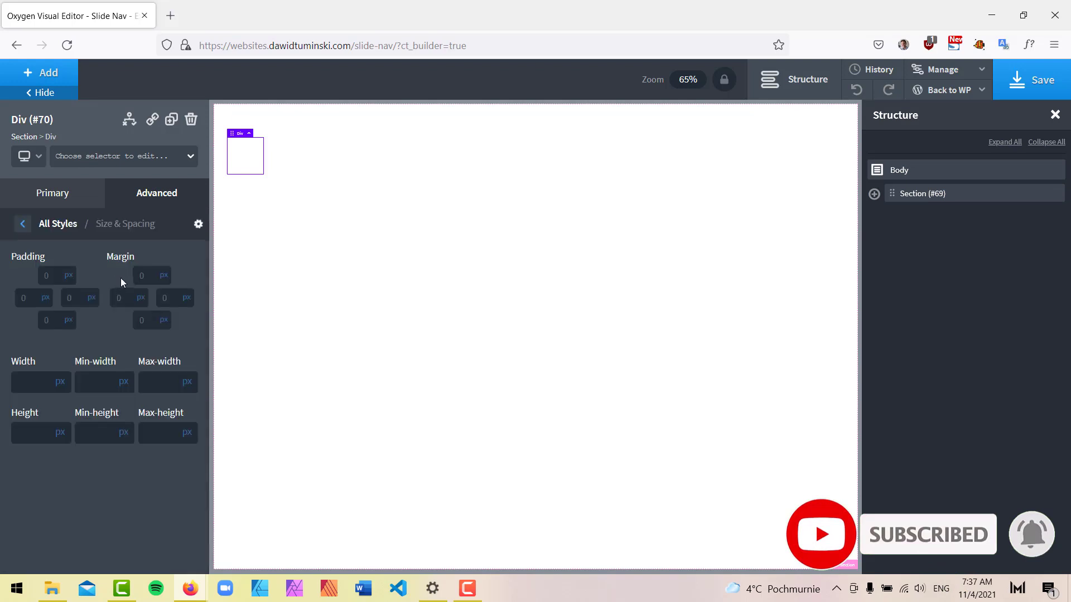
# Set the Div's top, left, right and bottom margins to auto.
pyautogui.click(162, 278)
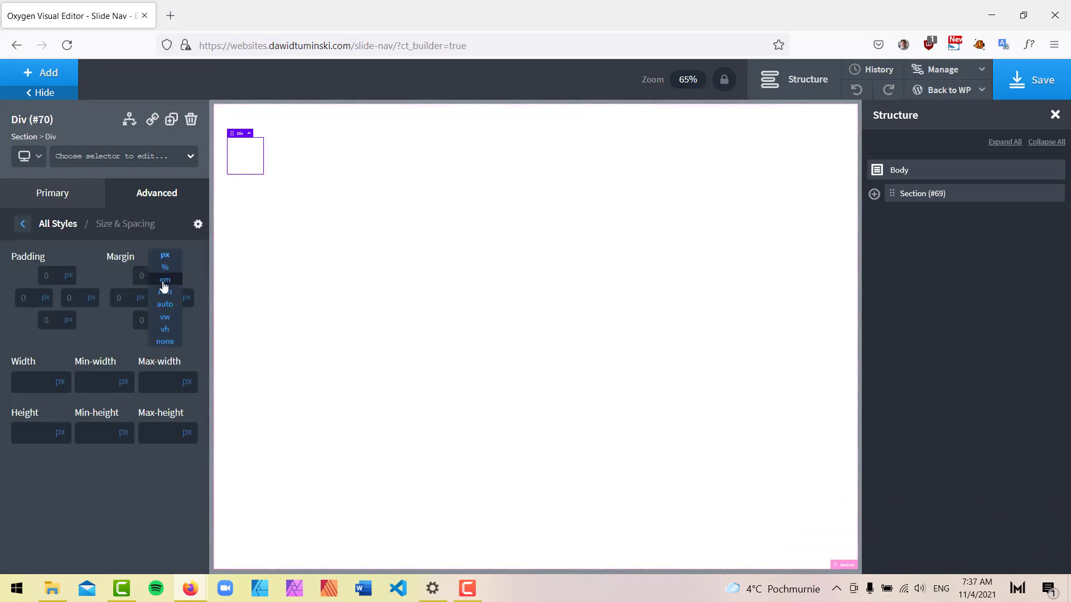
pyautogui.click(166, 305)
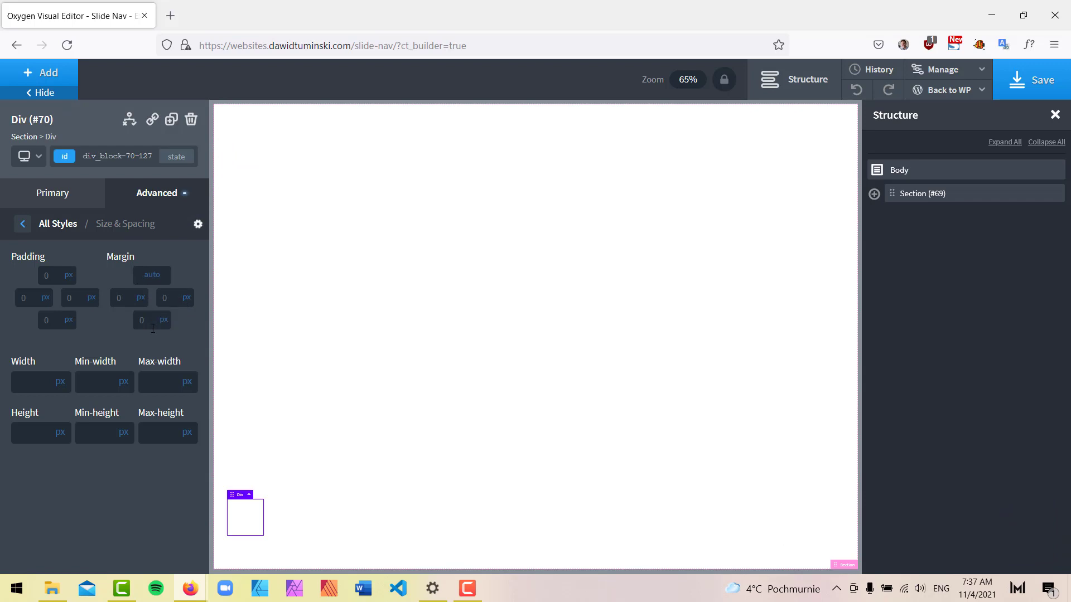
pyautogui.click(141, 298)
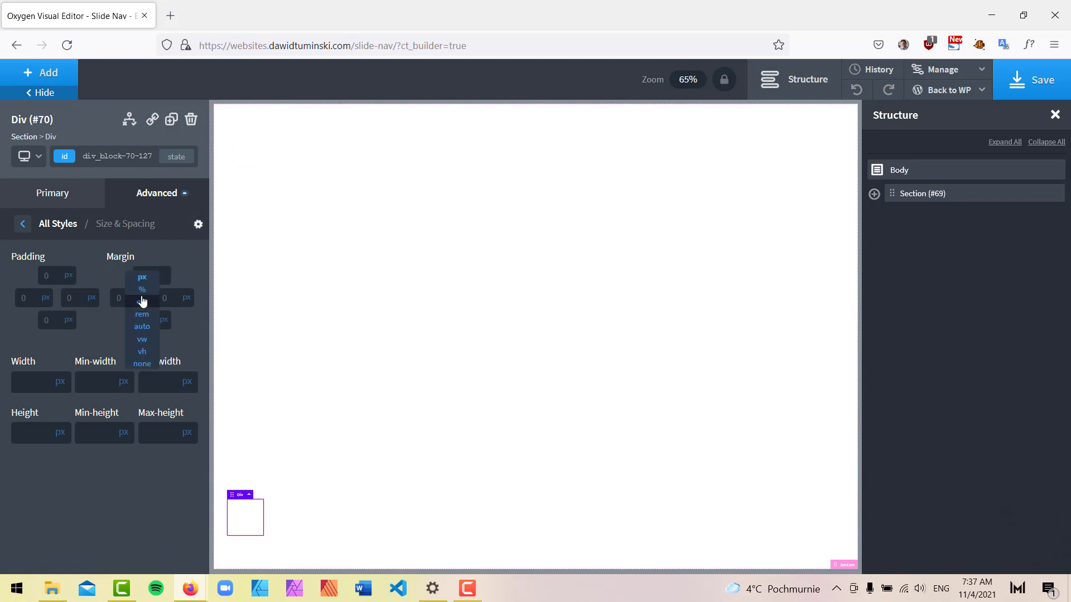
pyautogui.click(144, 327)
pyautogui.click(188, 297)
pyautogui.click(190, 326)
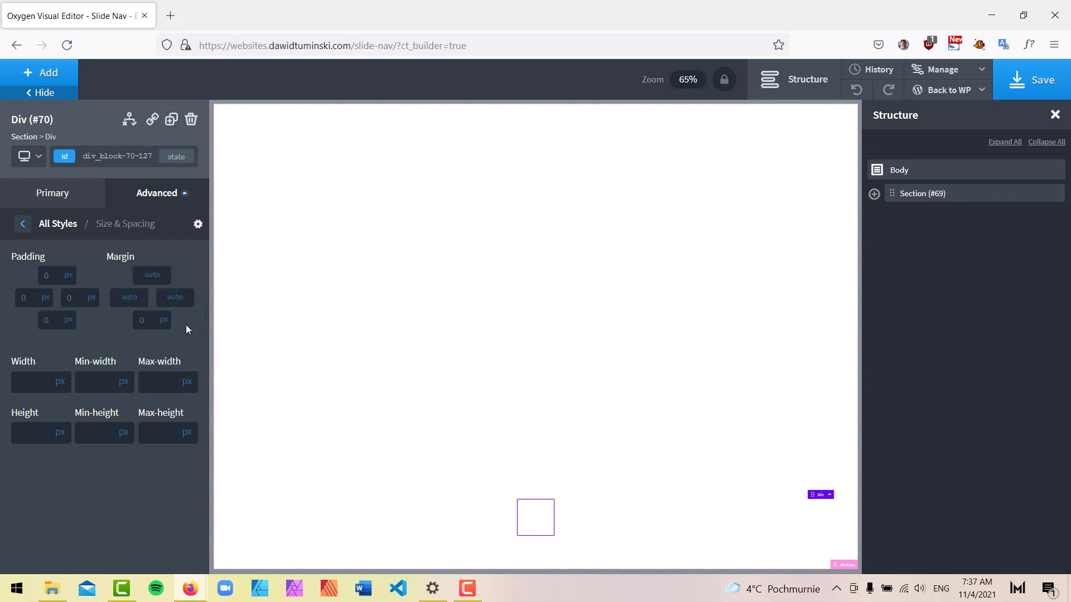
pyautogui.click(164, 325)
pyautogui.click(171, 358)
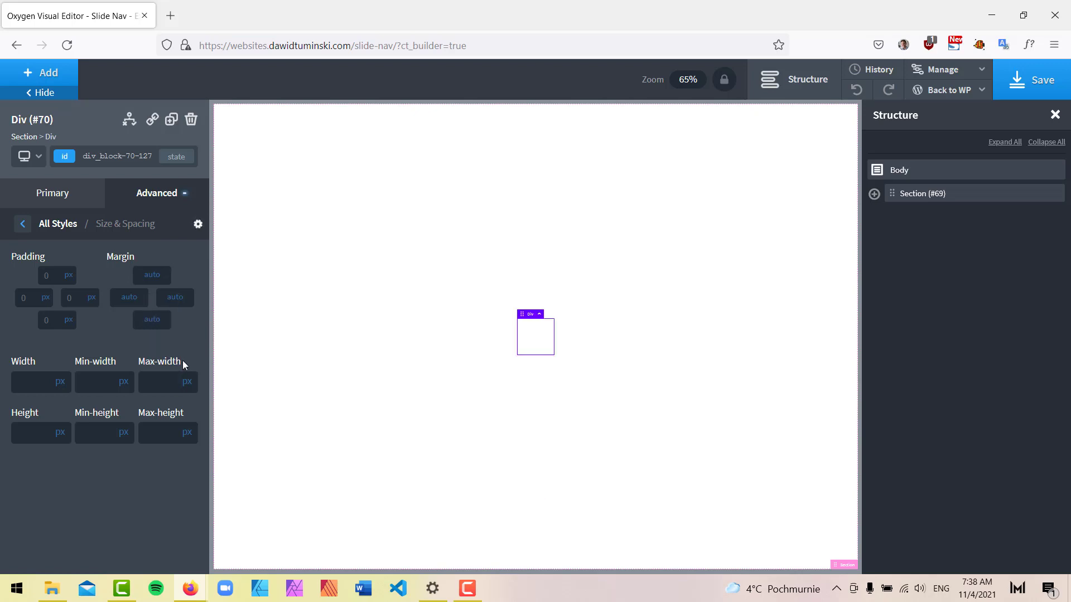
pyautogui.click(65, 80)
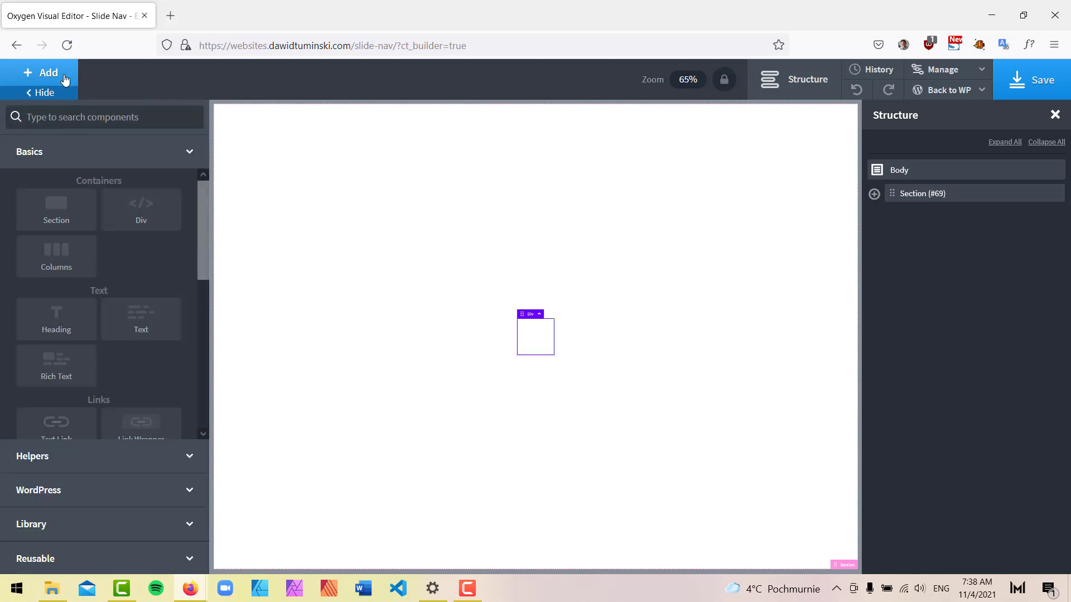
# Add a Text Link inside the Div reading 'Menu Link 1'.
pyautogui.write('te')
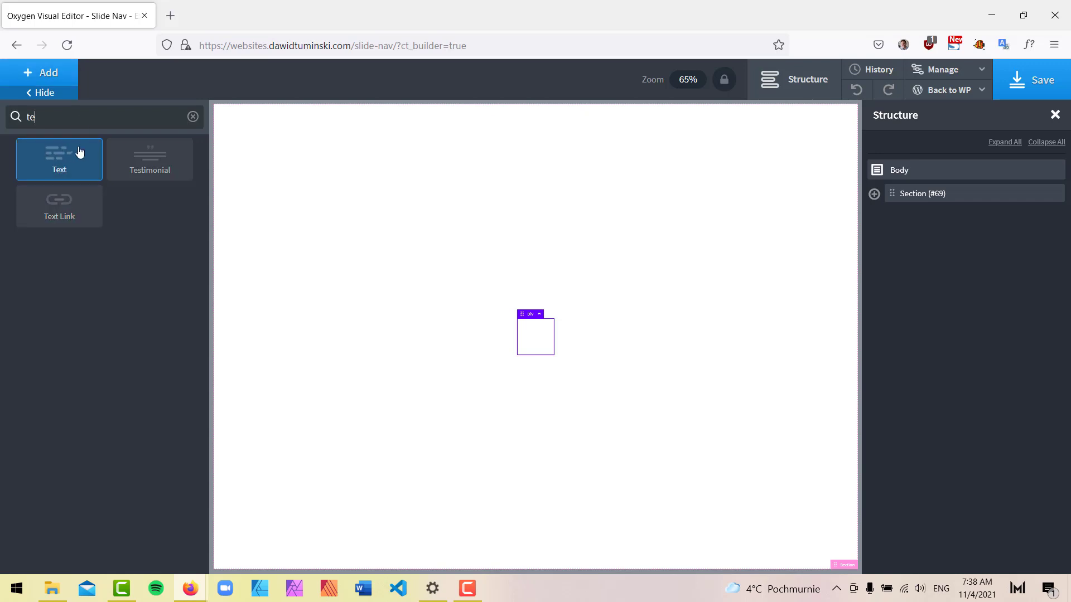
pyautogui.click(57, 208)
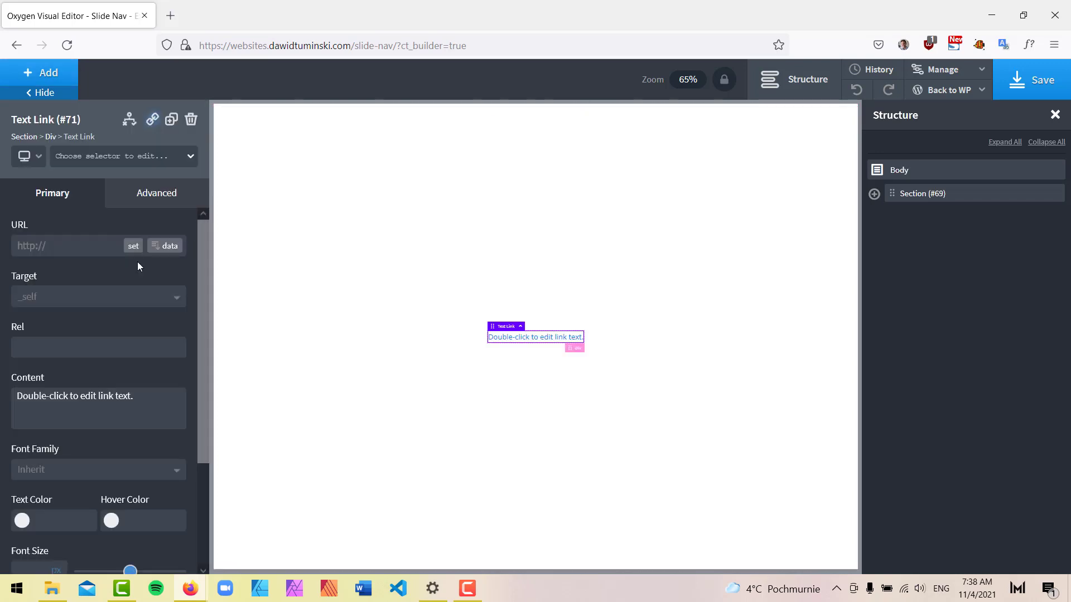
pyautogui.tripleClick(151, 401)
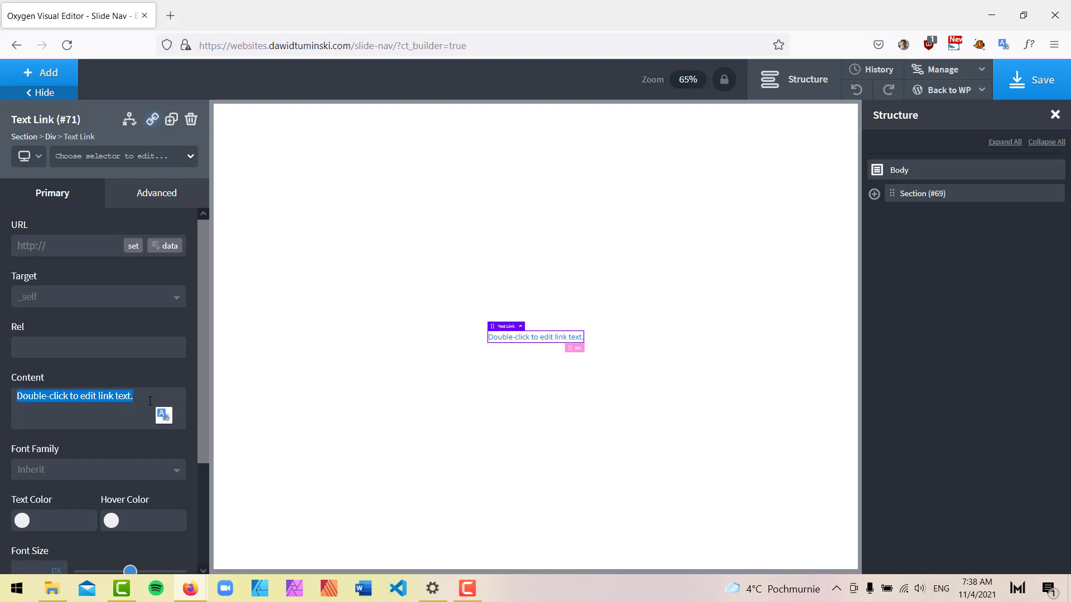
pyautogui.write('Menu ')
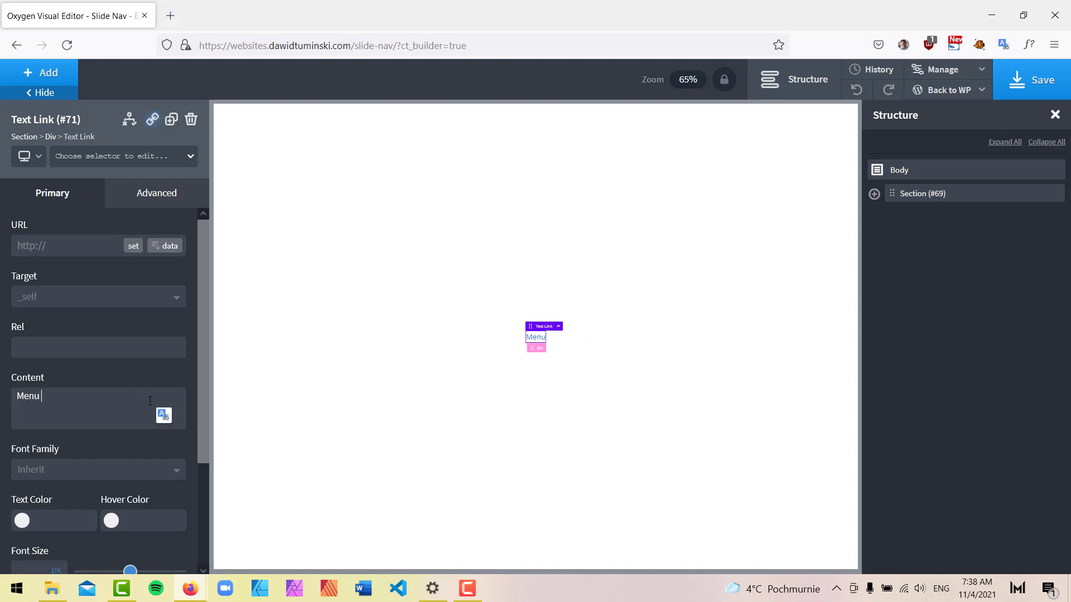
pyautogui.write('Link 1')
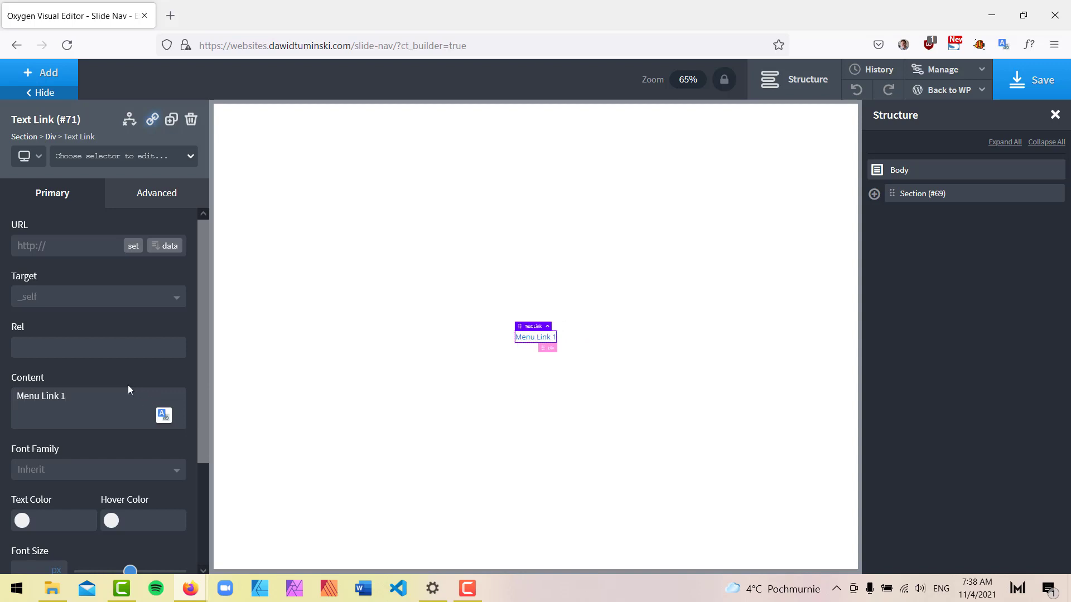
# Make the Menu Link 1 text black and 26 px in size.
pyautogui.click(23, 521)
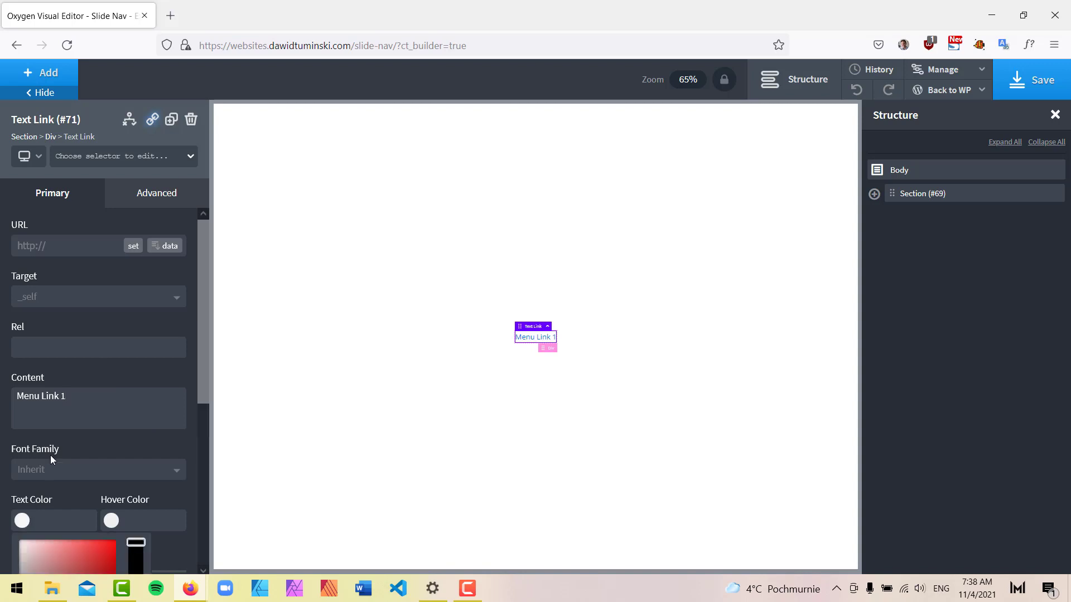
pyautogui.scroll(-5, 50, 455)
pyautogui.click(54, 351)
pyautogui.click(183, 414)
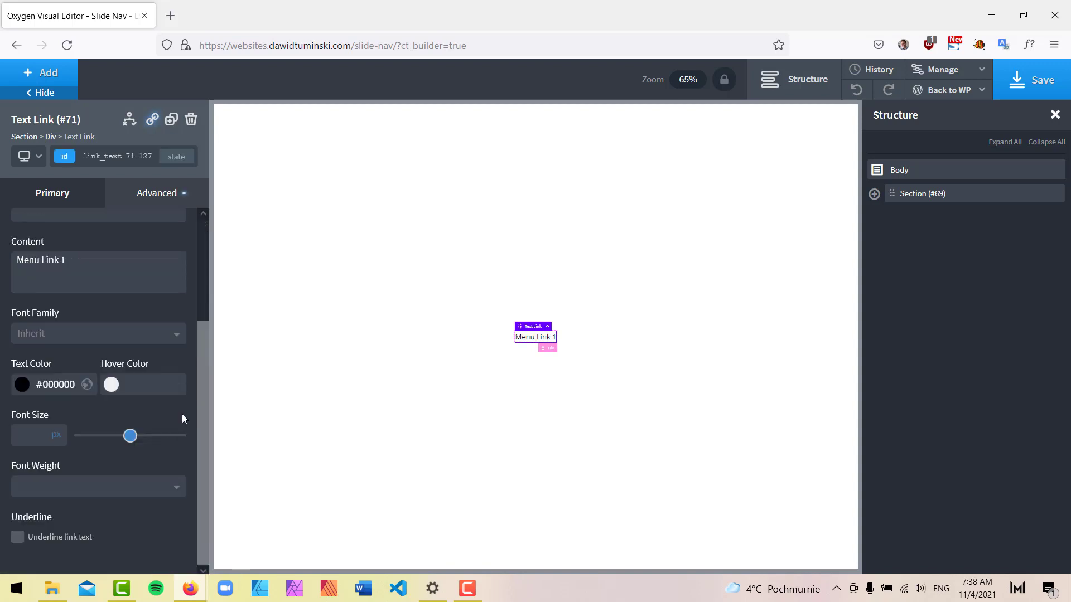
pyautogui.moveTo(134, 434); pyautogui.dragTo(107, 436)
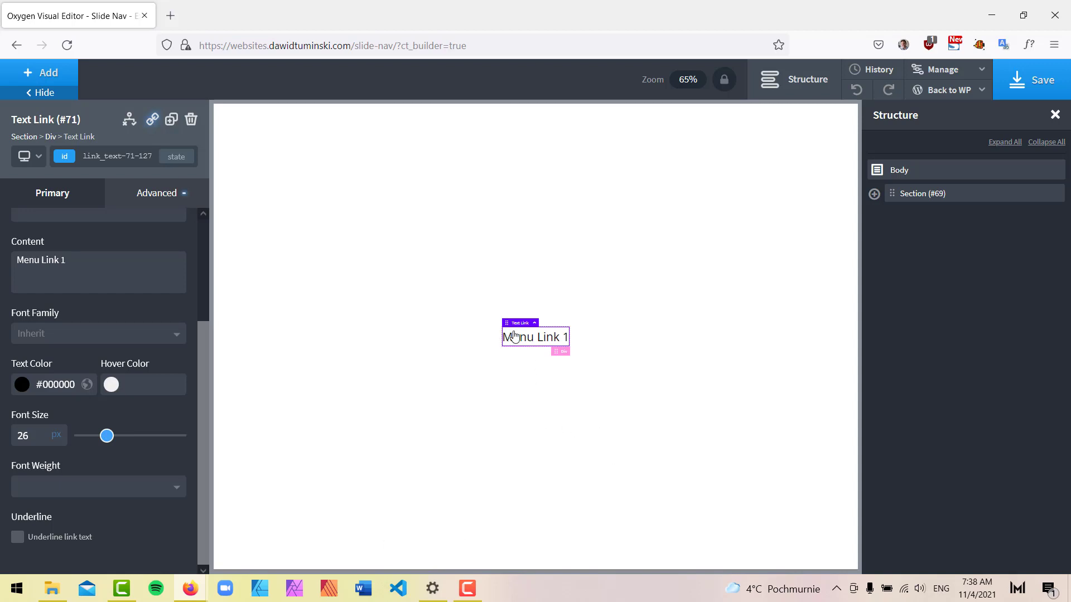
# Duplicate the Menu Link 1 text link three times.
pyautogui.click(171, 121)
pyautogui.click(171, 120)
pyautogui.click(170, 121)
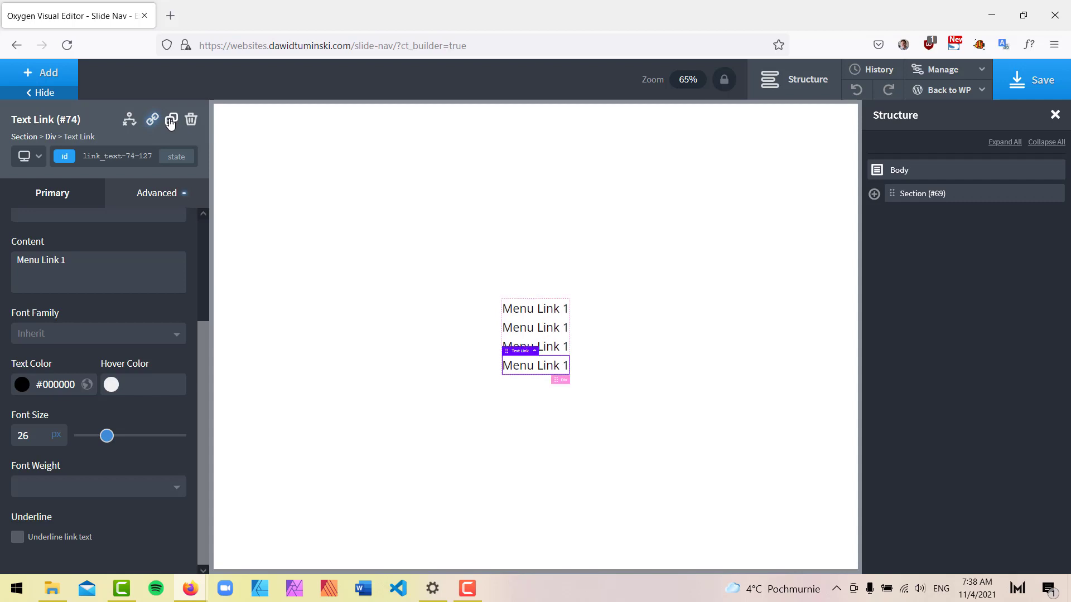
# Rename the copies to Menu Link 2, Menu Link 3 and Menu Link 4.
pyautogui.click(555, 327)
pyautogui.write('2')
pyautogui.click(541, 348)
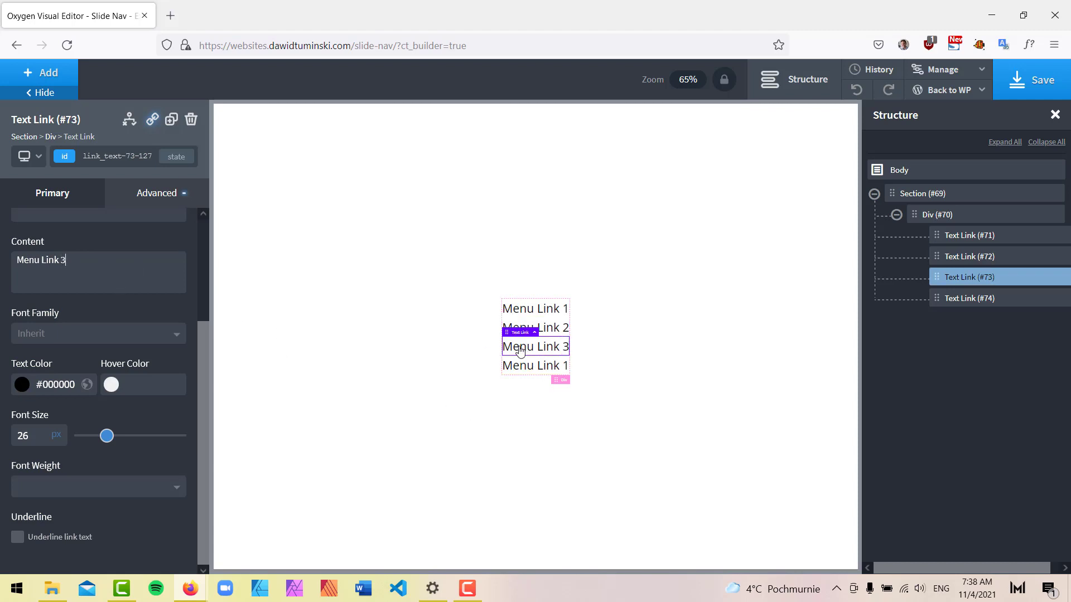
pyautogui.click(527, 366)
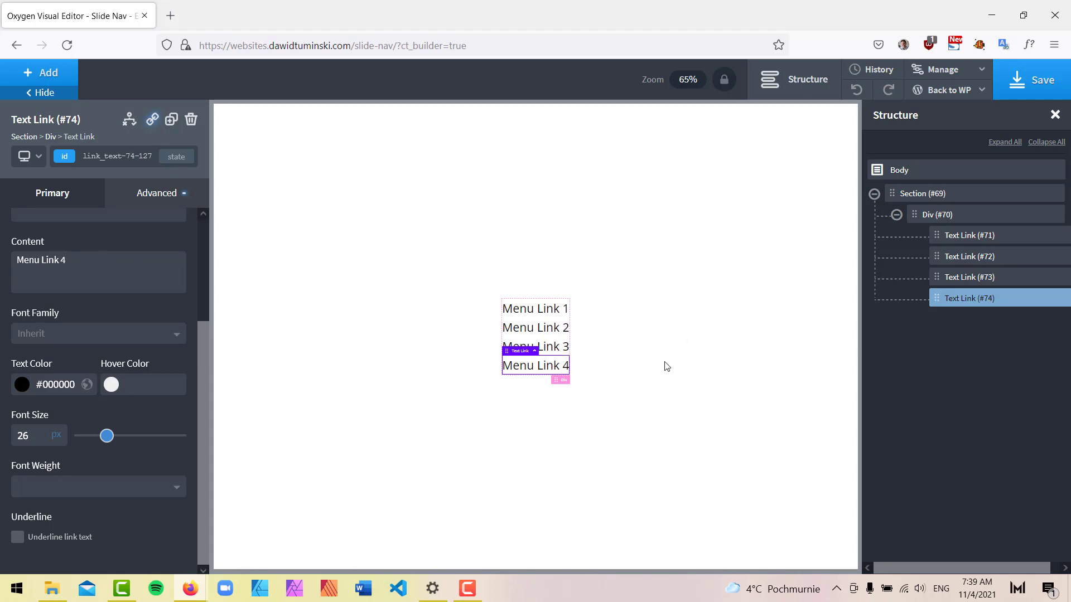
pyautogui.click(535, 335)
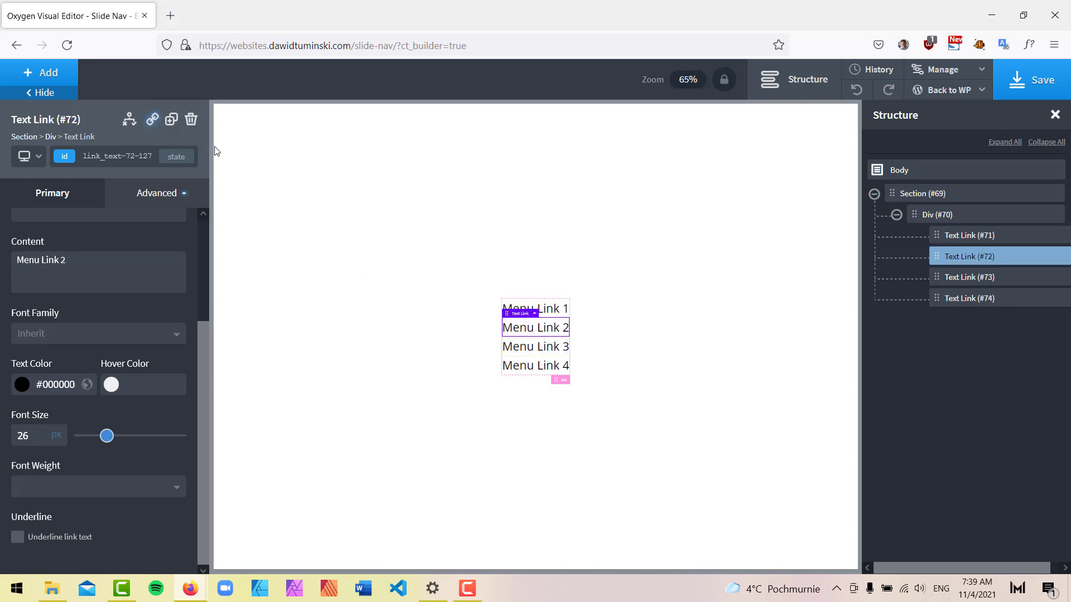
# Duplicate Menu Link 2 as a 'Sub Menu Link' item with 20 px font size.
pyautogui.click(171, 120)
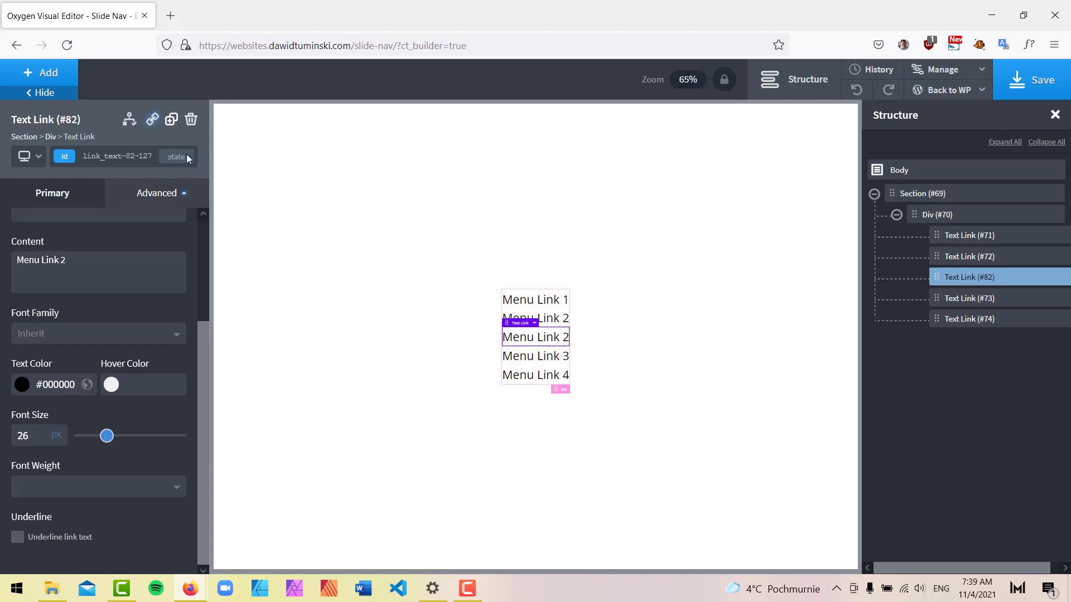
pyautogui.tripleClick(105, 261)
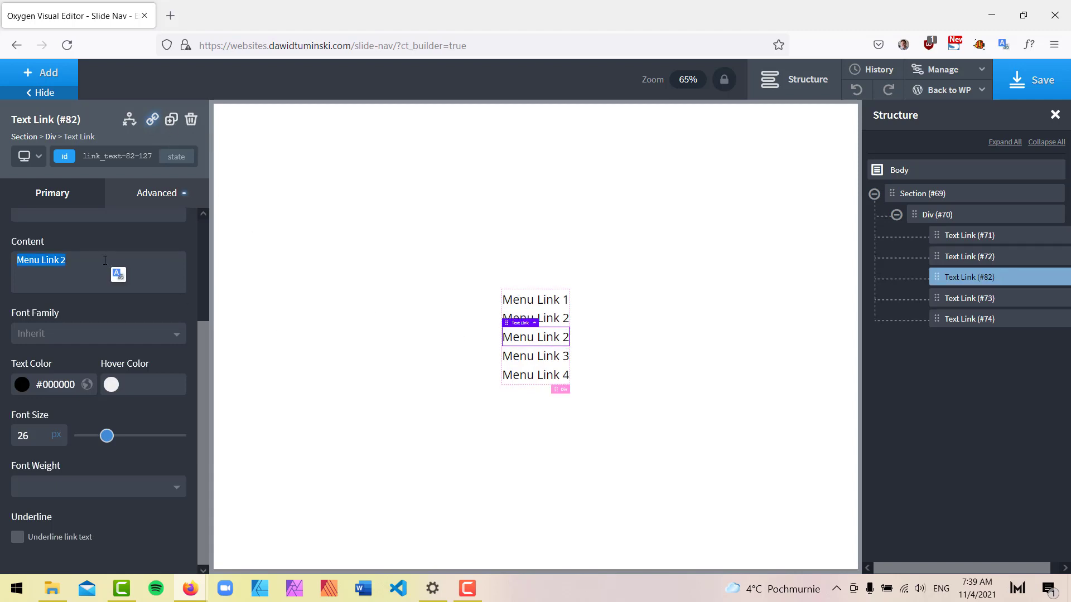
pyautogui.write('Sub MEn')
pyautogui.press('BackSpace')
pyautogui.write('enu Link')
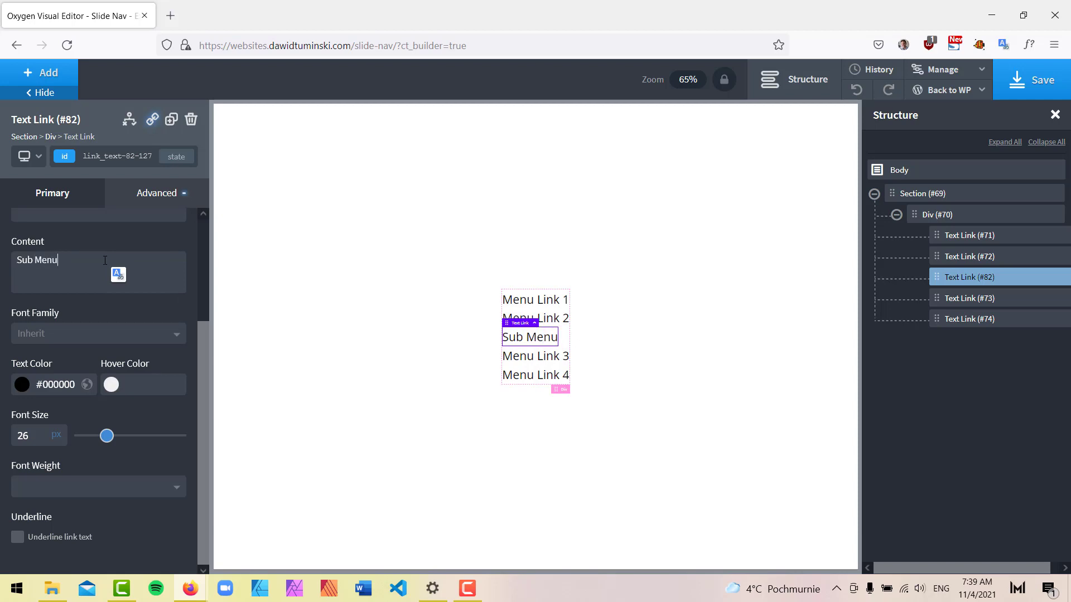
pyautogui.doubleClick(37, 438)
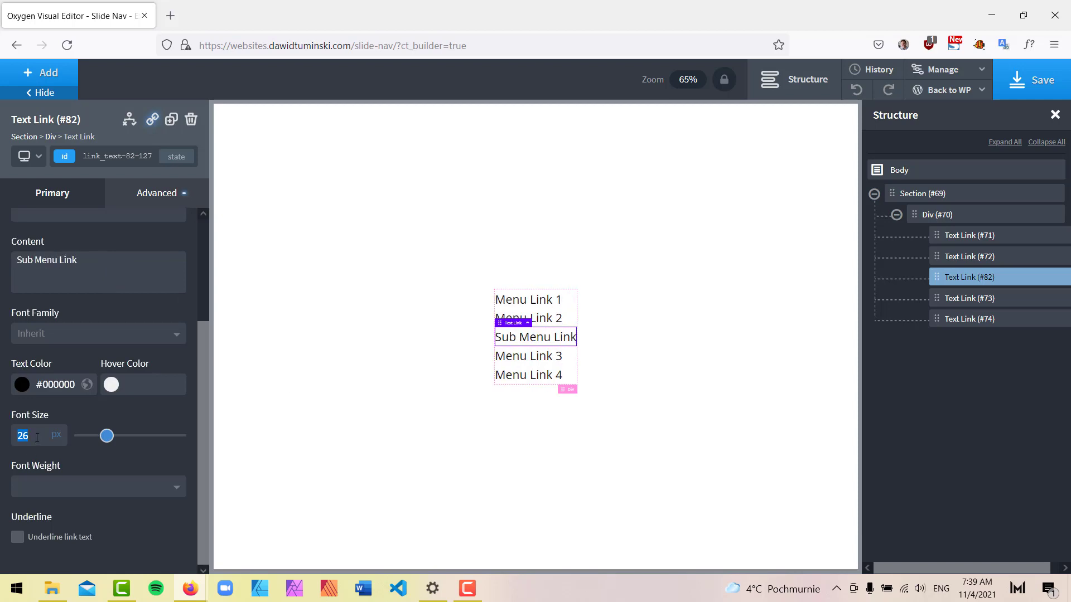
pyautogui.write('20')
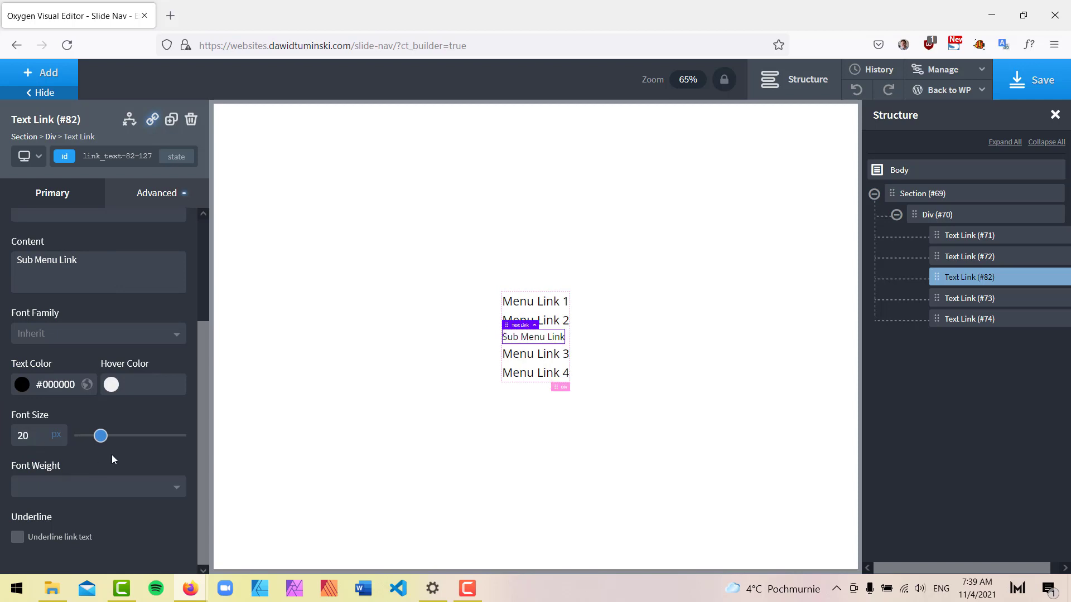
# Duplicate the Sub Menu Link three times to make four items.
pyautogui.click(171, 120)
pyautogui.click(171, 121)
pyautogui.click(171, 120)
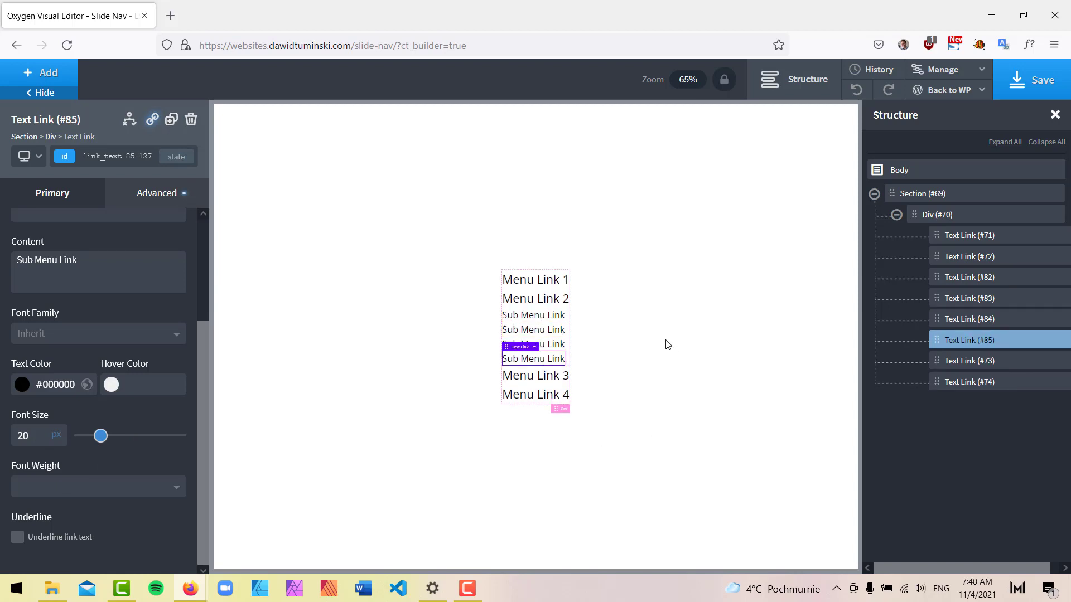
pyautogui.click(545, 316)
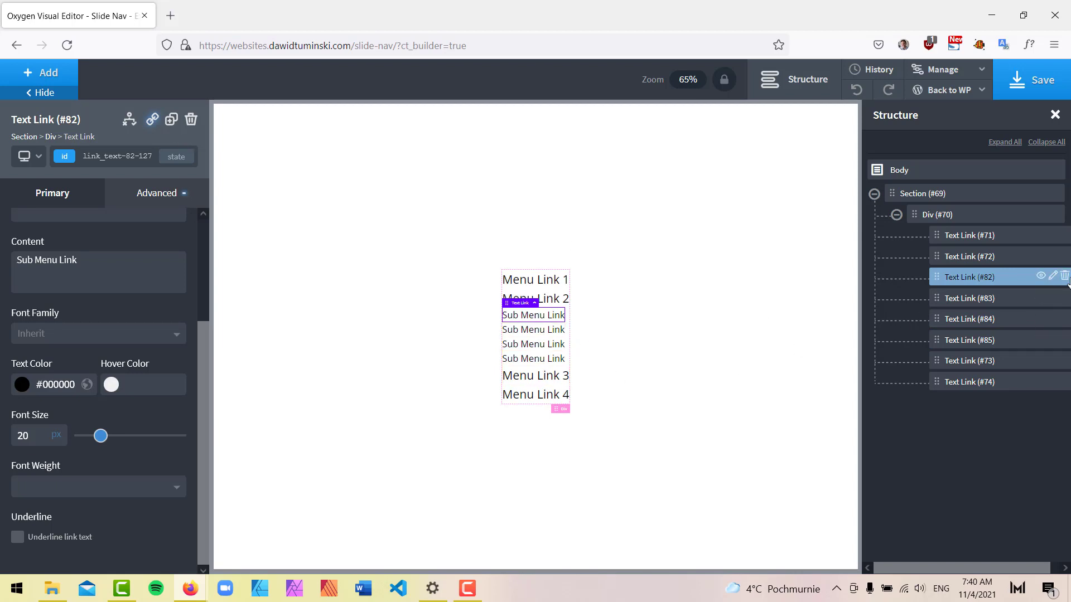
# Wrap the first Sub Menu Link in a div and move the other Sub Menu Links into it.
pyautogui.click(1055, 277)
pyautogui.click(981, 331)
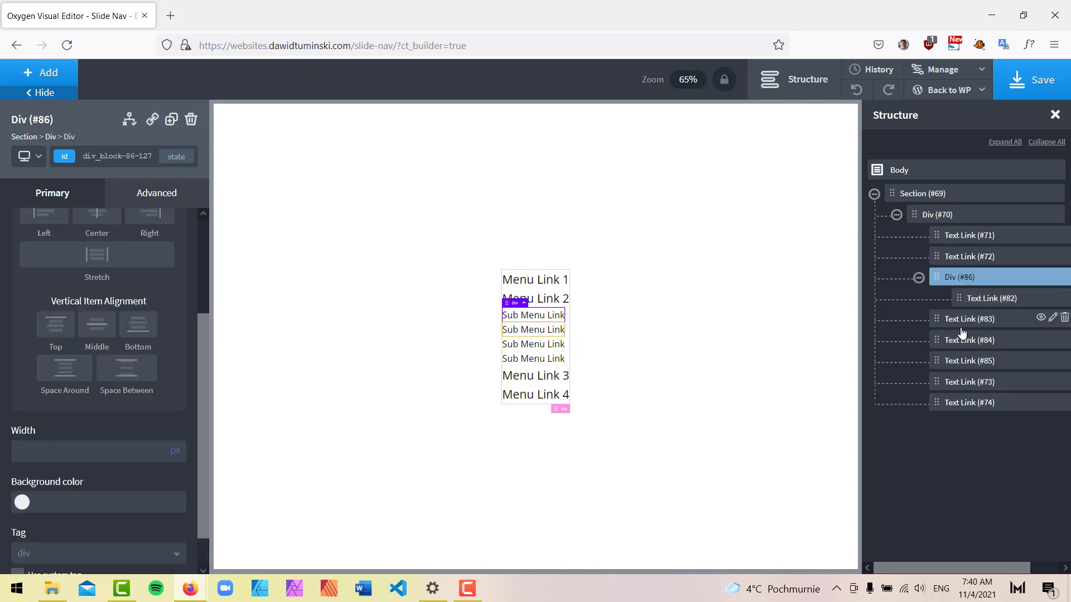
pyautogui.moveTo(936, 319); pyautogui.dragTo(970, 360)
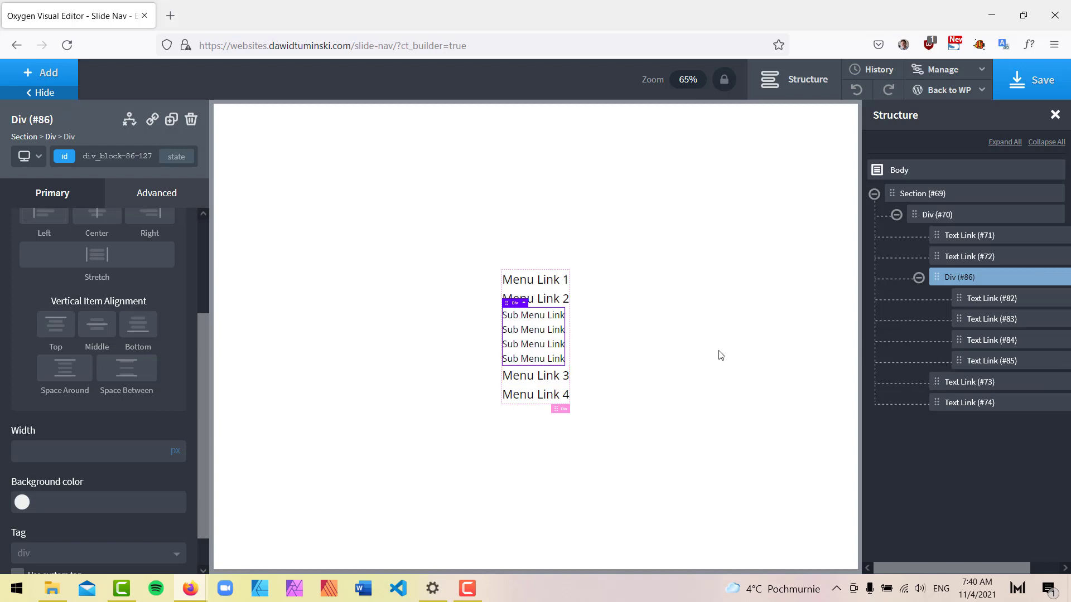
# Give the wrapping div the id 'submenu'.
pyautogui.scroll(-1, 106, 251)
pyautogui.click(95, 157)
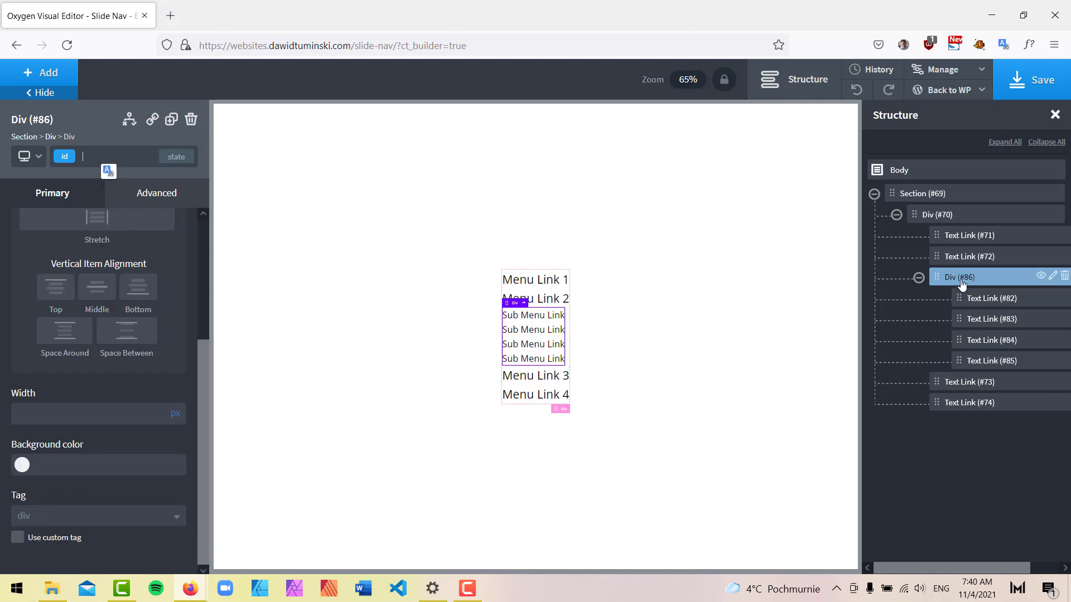
pyautogui.write('submenu')
pyautogui.click(973, 257)
pyautogui.click(959, 279)
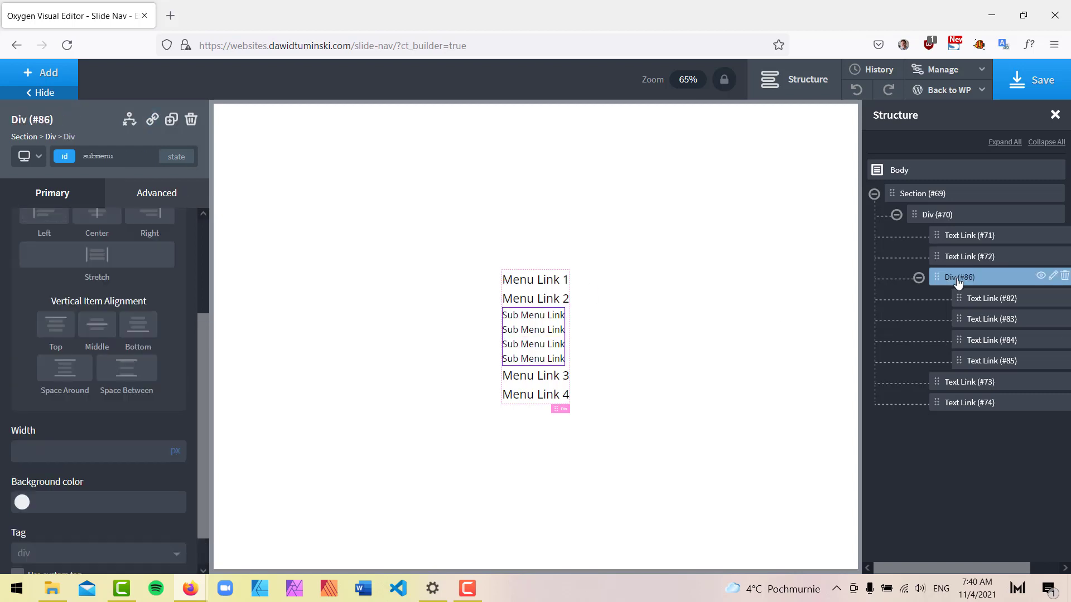
# Wrap Menu Link 2 in its own div.
pyautogui.click(542, 303)
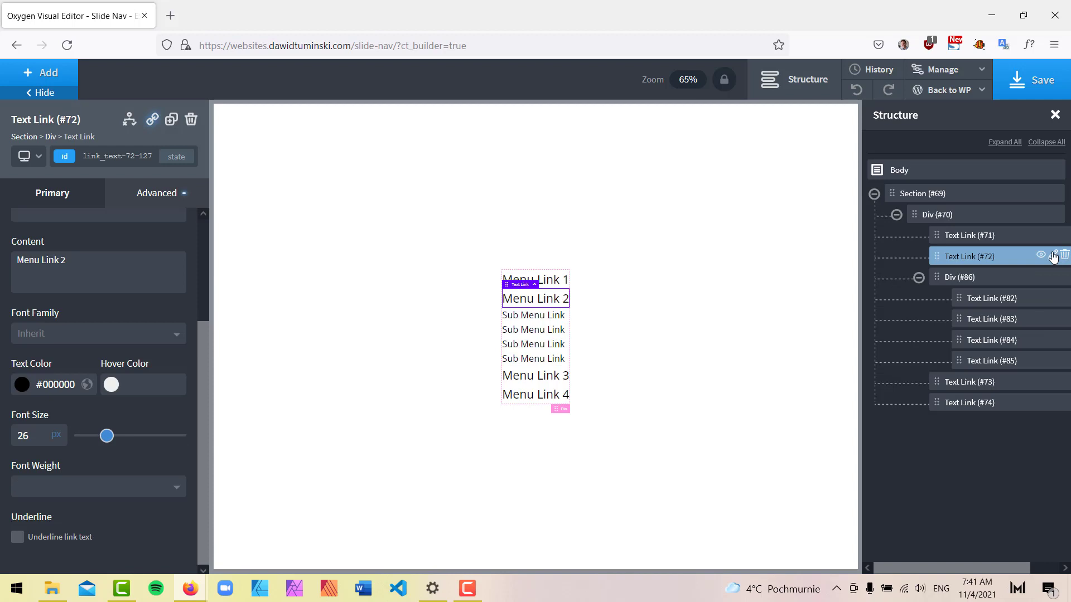
pyautogui.click(1053, 254)
pyautogui.click(1001, 307)
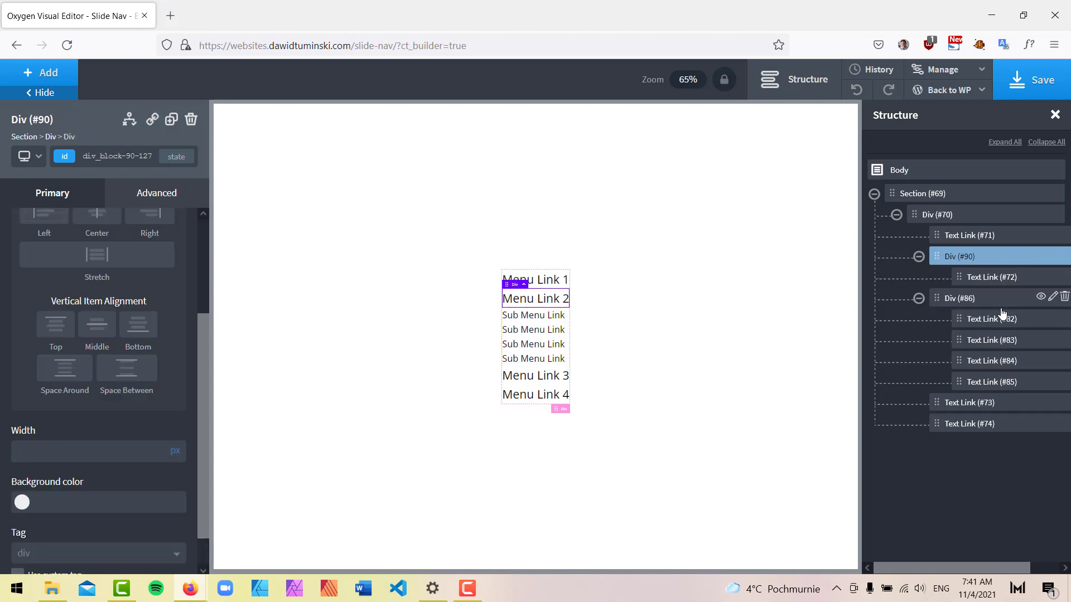
# Add an Icon element into Menu Link 2's new div.
pyautogui.click(59, 71)
pyautogui.write('ic')
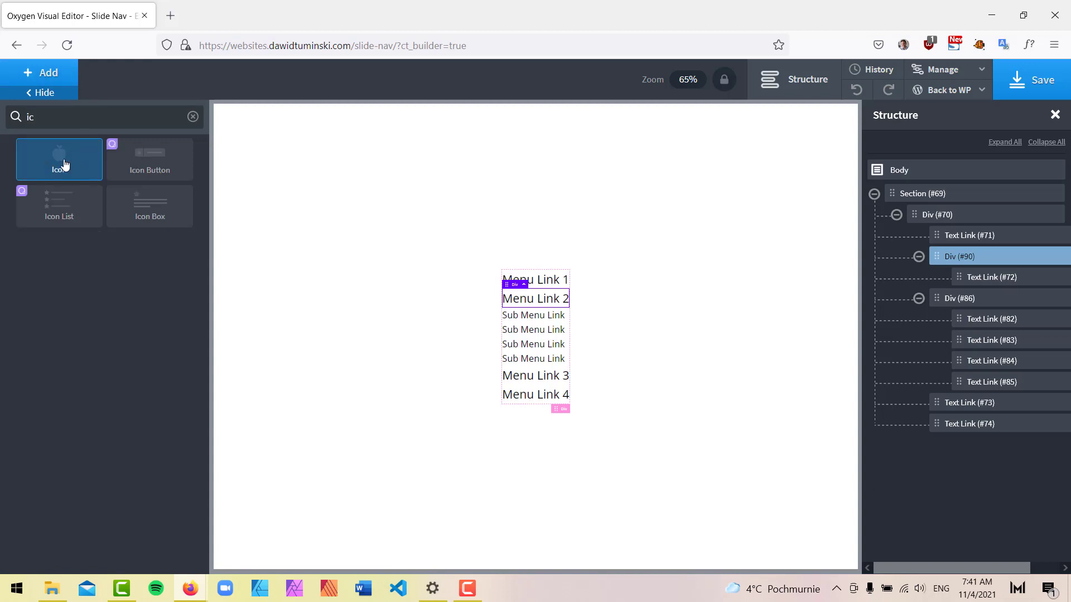
pyautogui.click(61, 156)
pyautogui.click(92, 331)
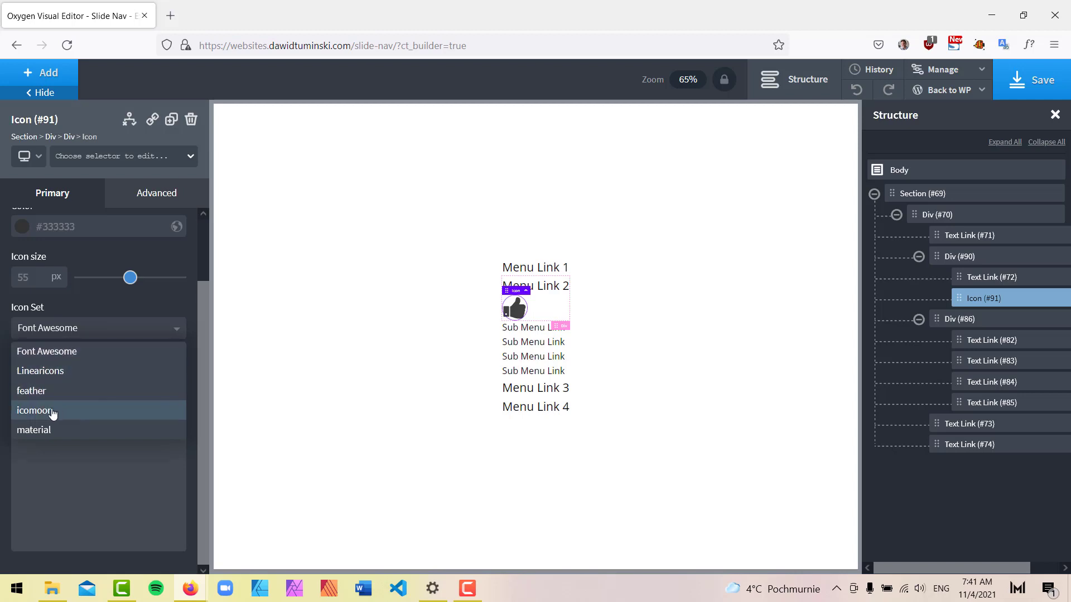
# Replace the thumbs-up with the Material 'add' plus icon.
pyautogui.click(34, 429)
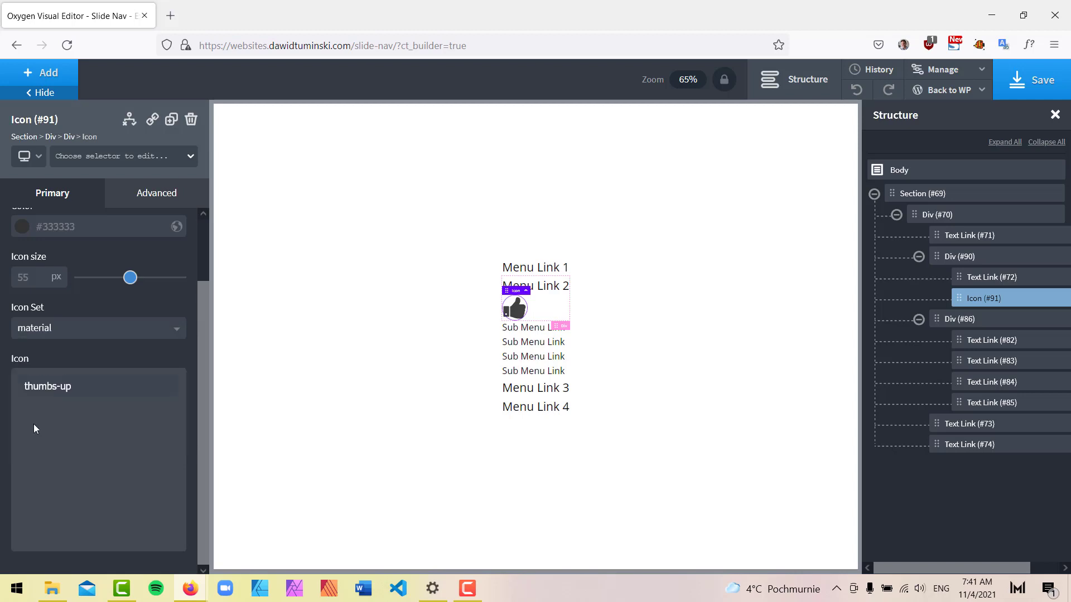
pyautogui.tripleClick(80, 388)
pyautogui.press('BackSpace')
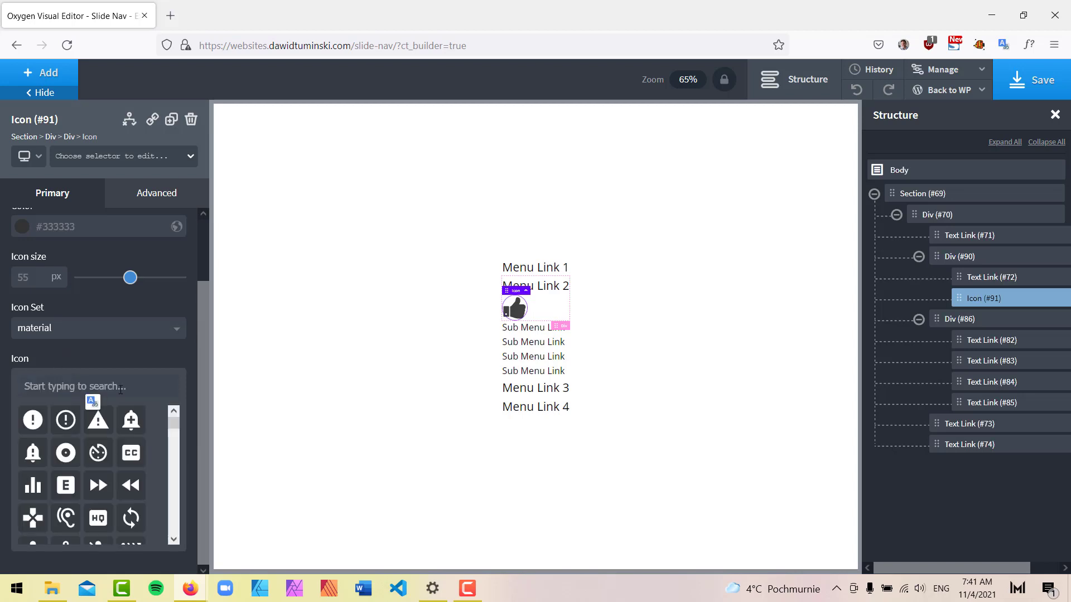
pyautogui.write('plu')
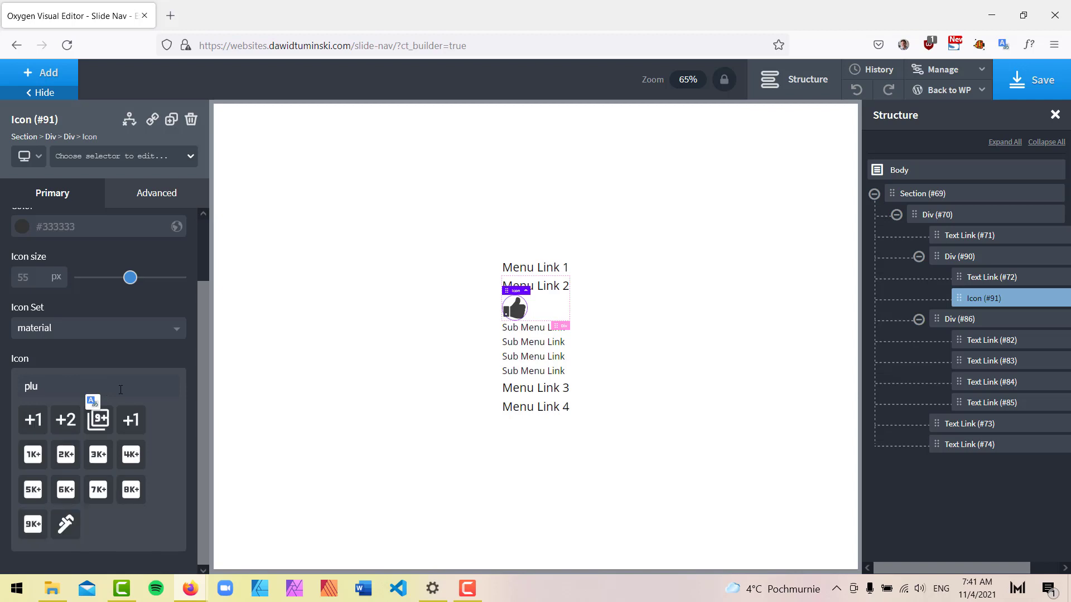
pyautogui.press('BackSpace')
pyautogui.write('add')
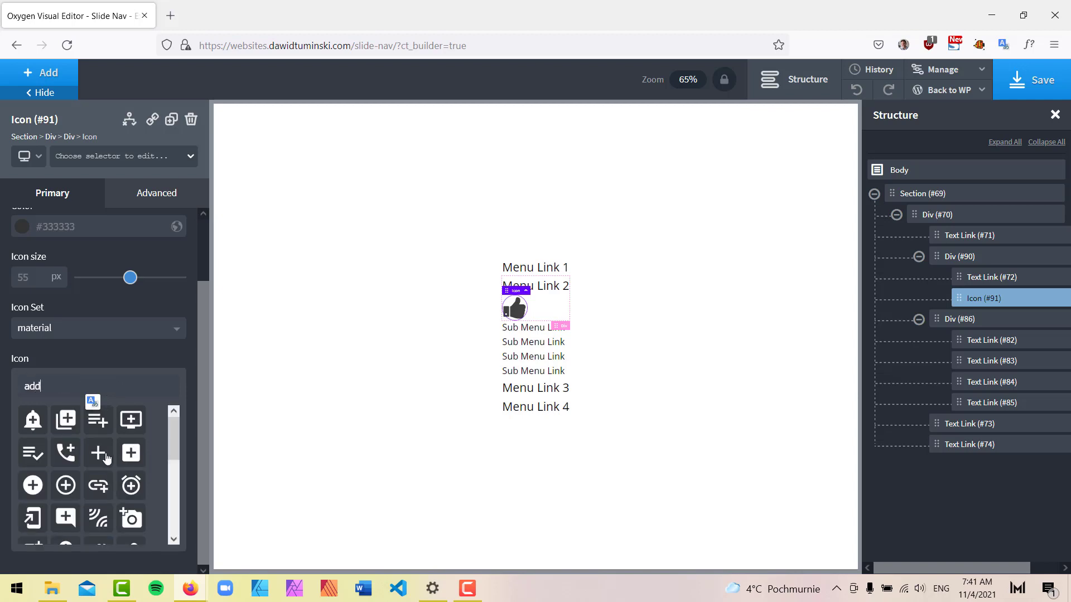
pyautogui.click(98, 452)
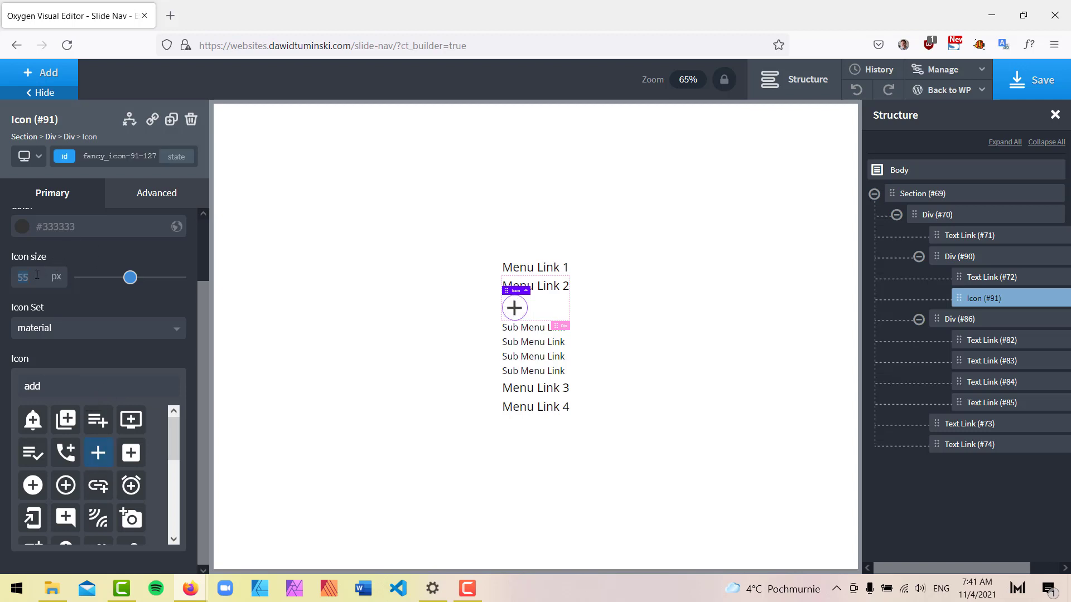
# Set the plus icon size to 26 px.
pyautogui.write('20')
pyautogui.press('BackSpace')
pyautogui.write('6')
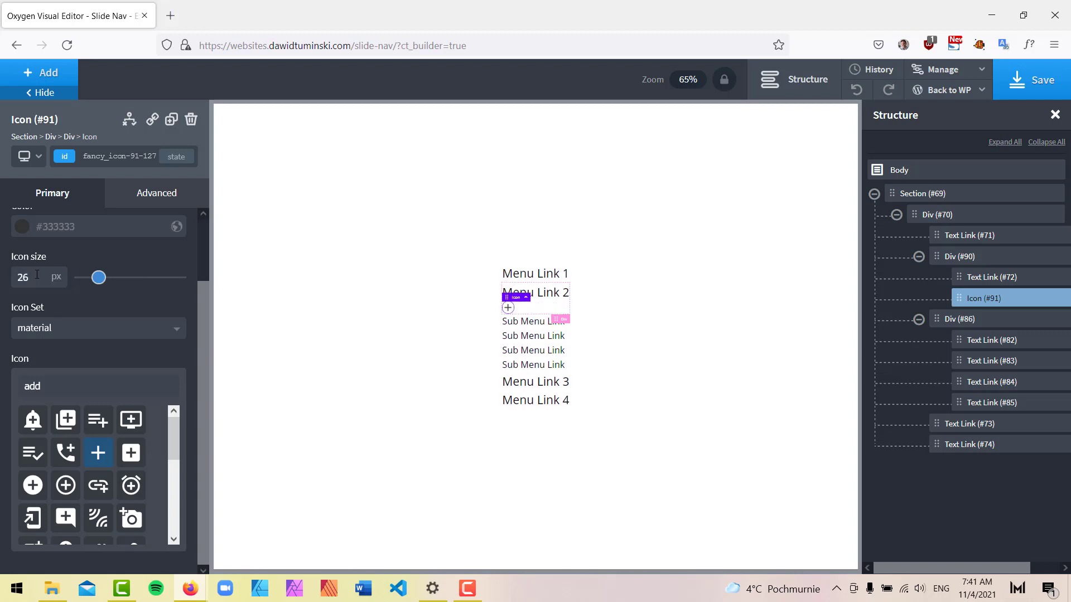
pyautogui.click(964, 258)
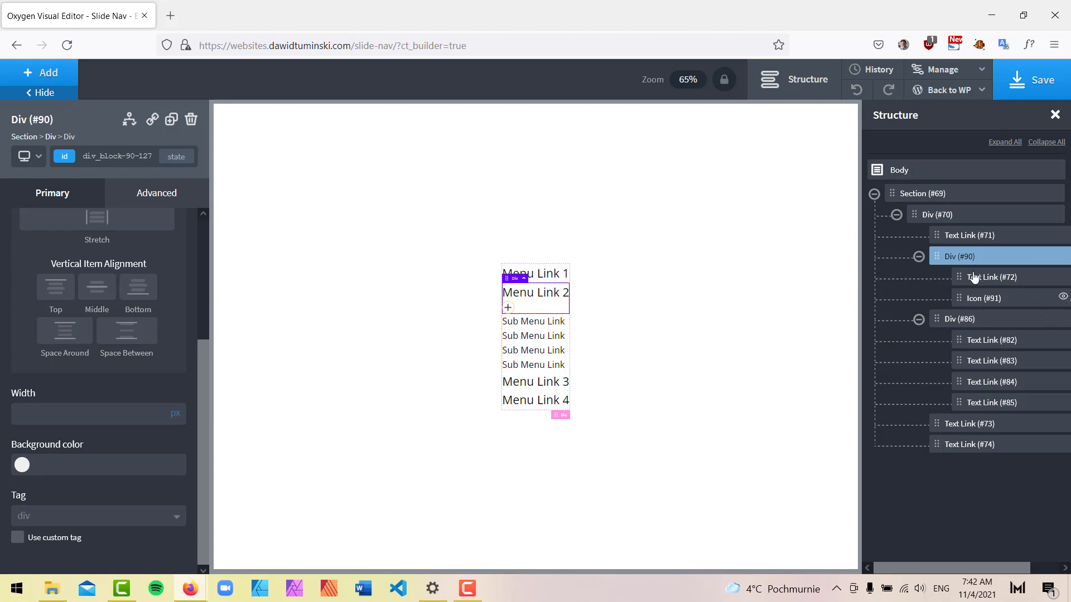
# Set Div (#90) to a horizontal, middle-aligned layout so Menu Link 2 and the icon sit side by side.
pyautogui.scroll(4, 106, 316)
pyautogui.click(101, 264)
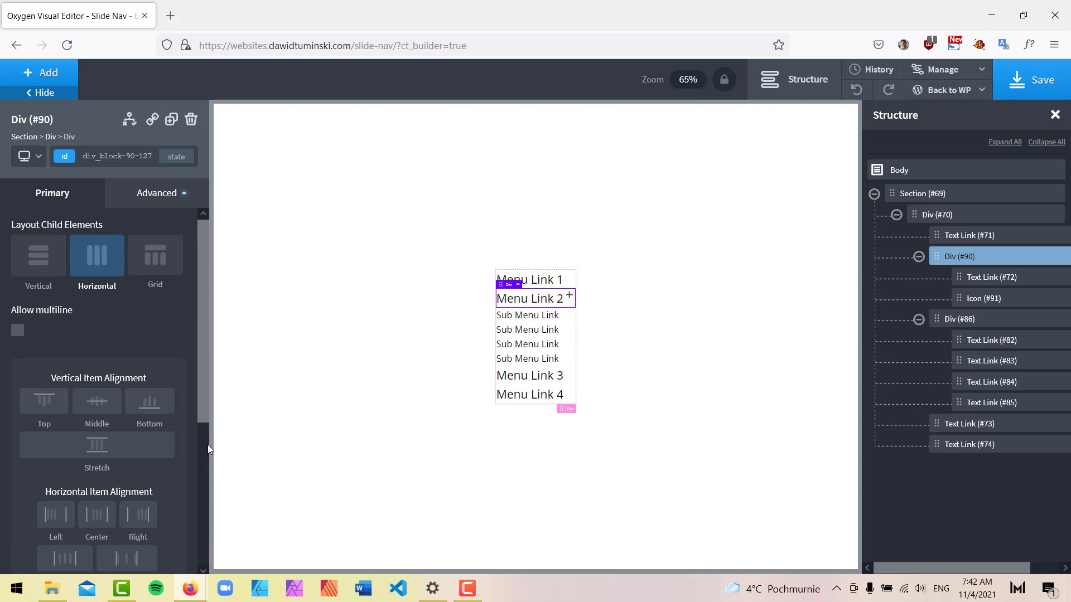
pyautogui.click(99, 406)
# Give the plus icon a 10 px left margin.
pyautogui.click(987, 302)
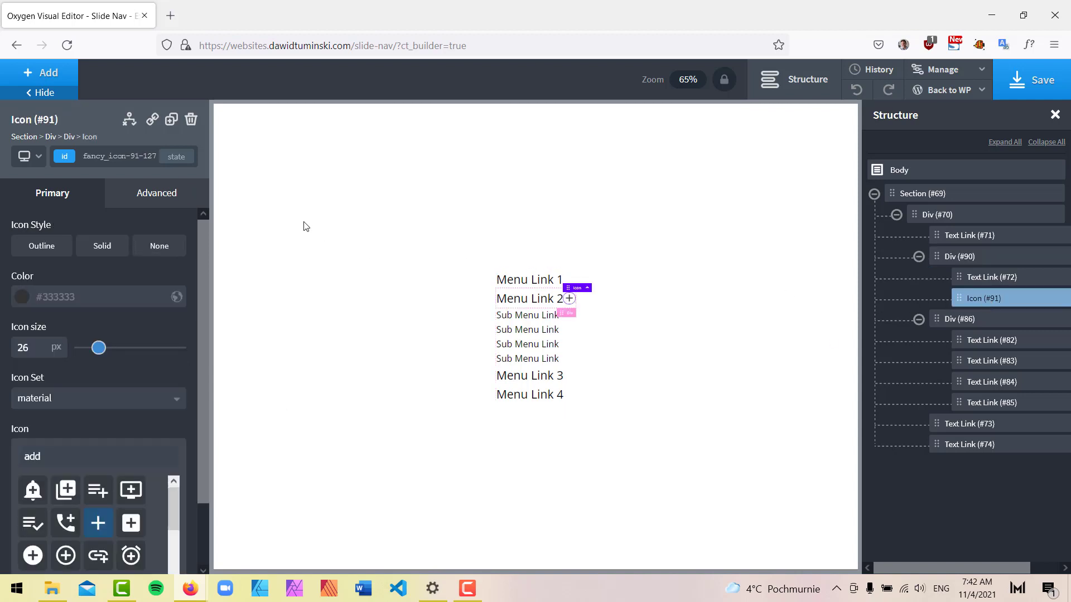
pyautogui.click(155, 205)
pyautogui.click(110, 272)
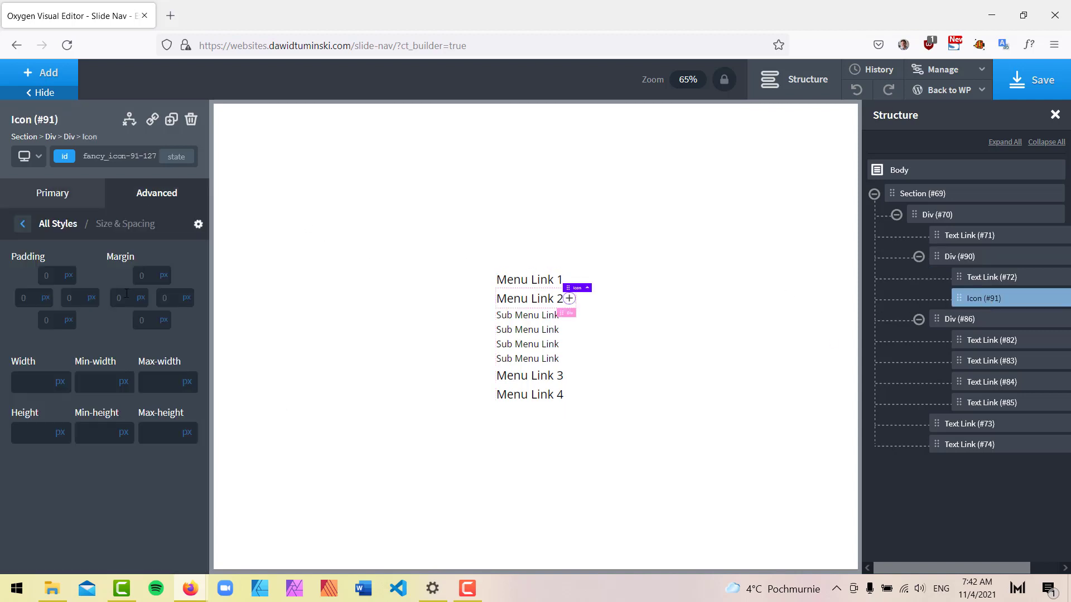
pyautogui.write('10')
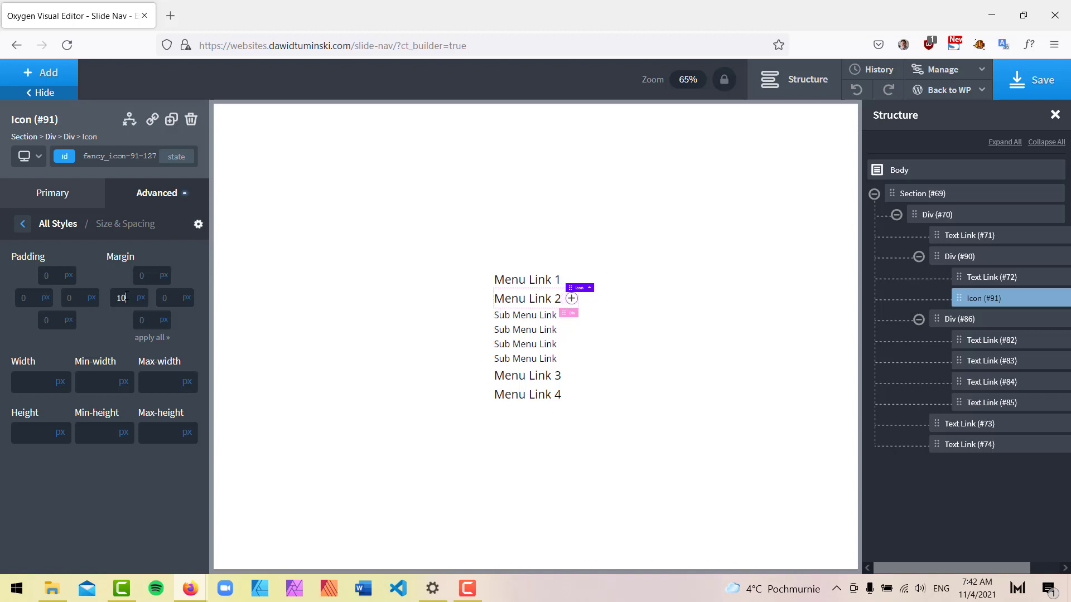
# Rename the icon's id to trigger.
pyautogui.click(116, 154)
pyautogui.tripleClick(123, 154)
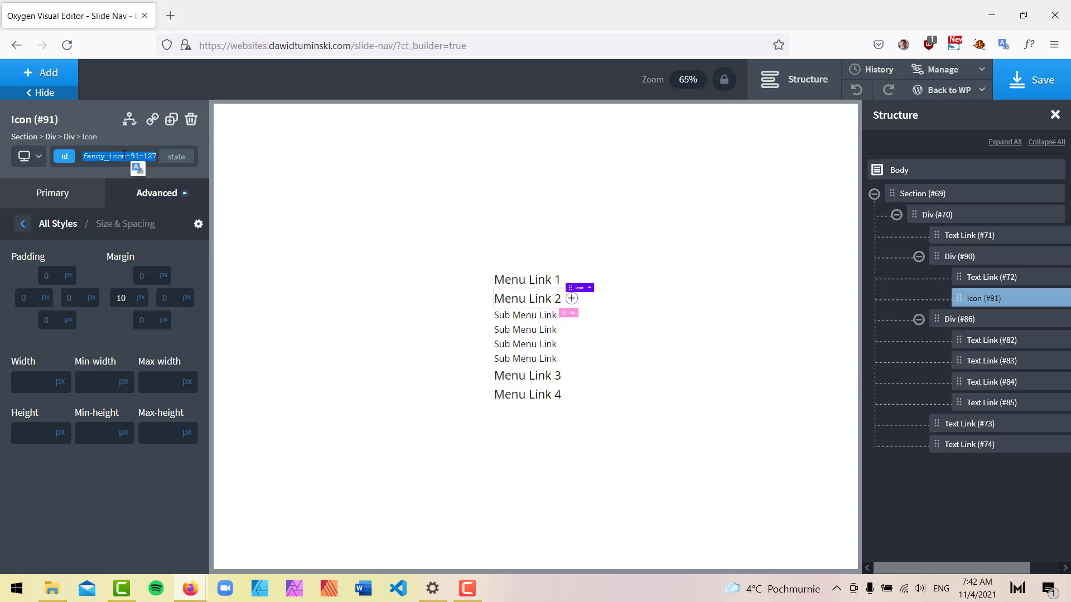
pyautogui.write('trigger')
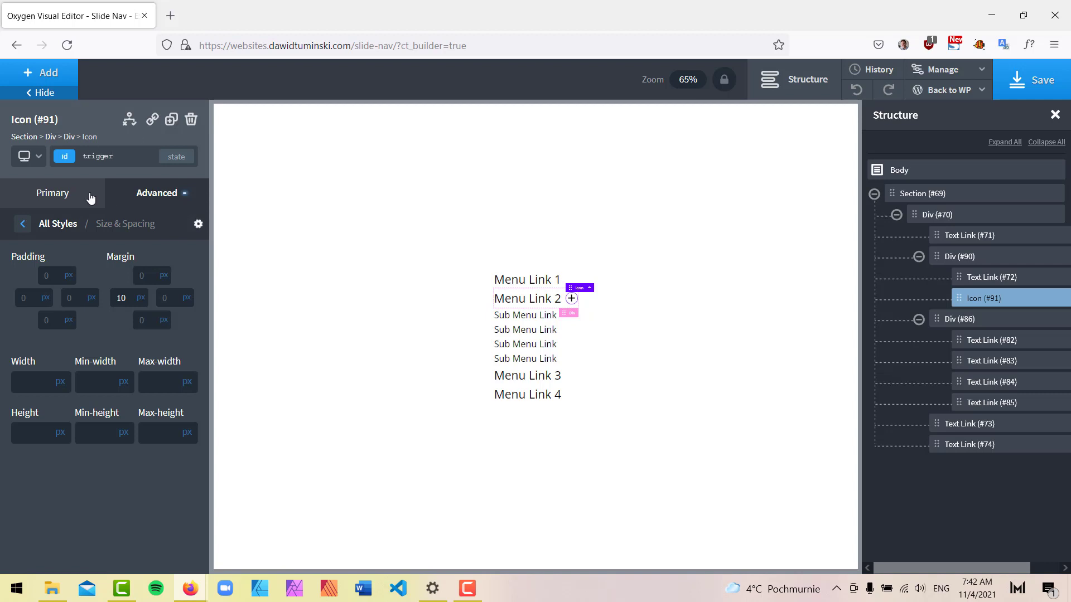
# Add a new trigger-fx class to the icon.
pyautogui.click(130, 156)
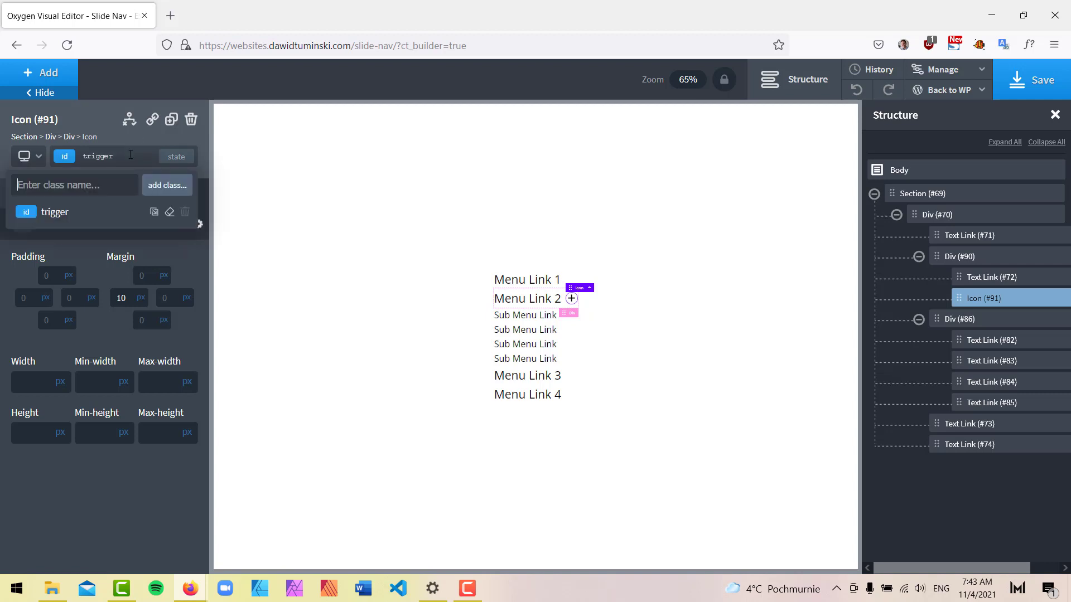
pyautogui.write('trigger-fx')
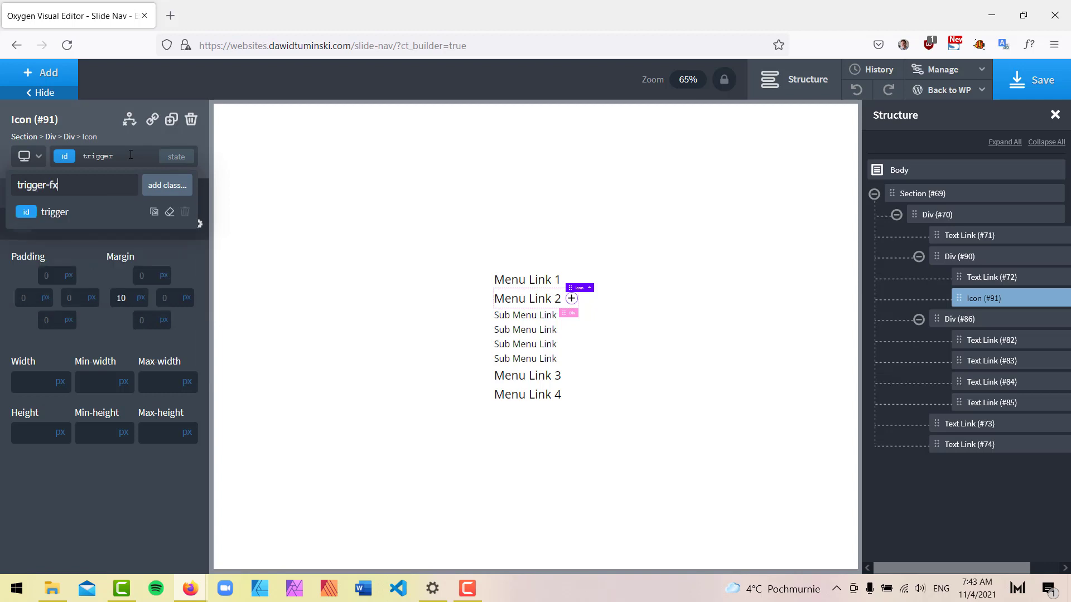
pyautogui.click(178, 191)
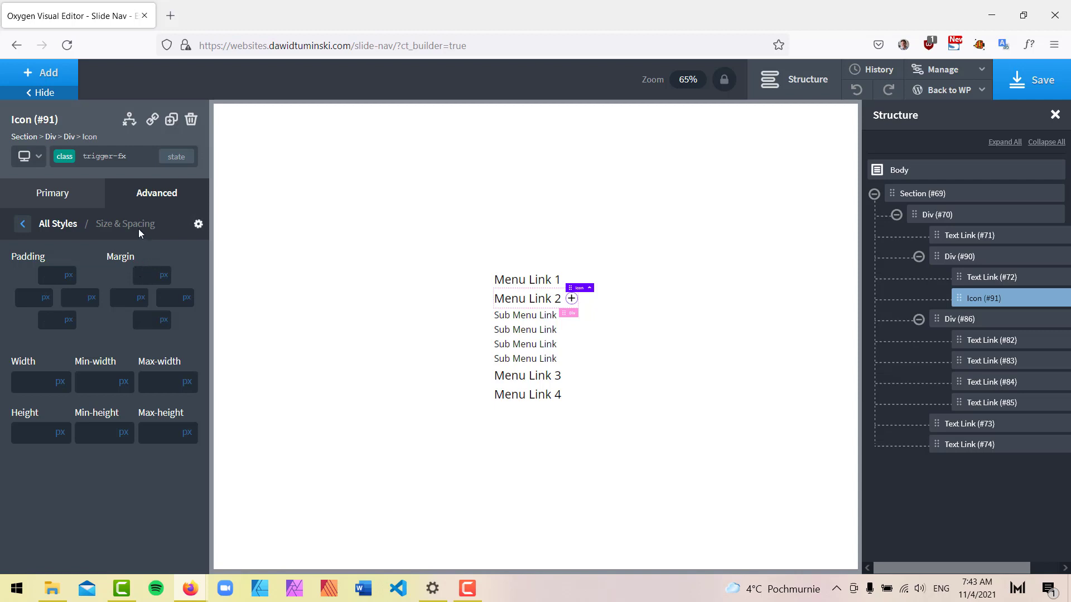
# Add a rotate transform of 45 deg to the trigger-fx class.
pyautogui.click(22, 223)
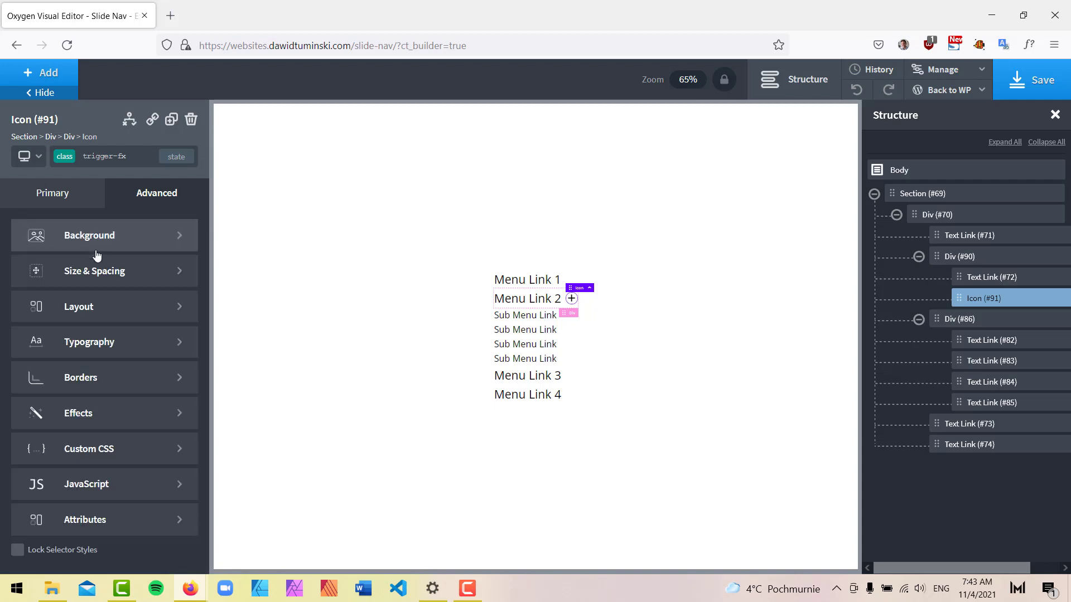
pyautogui.click(100, 423)
pyautogui.click(106, 480)
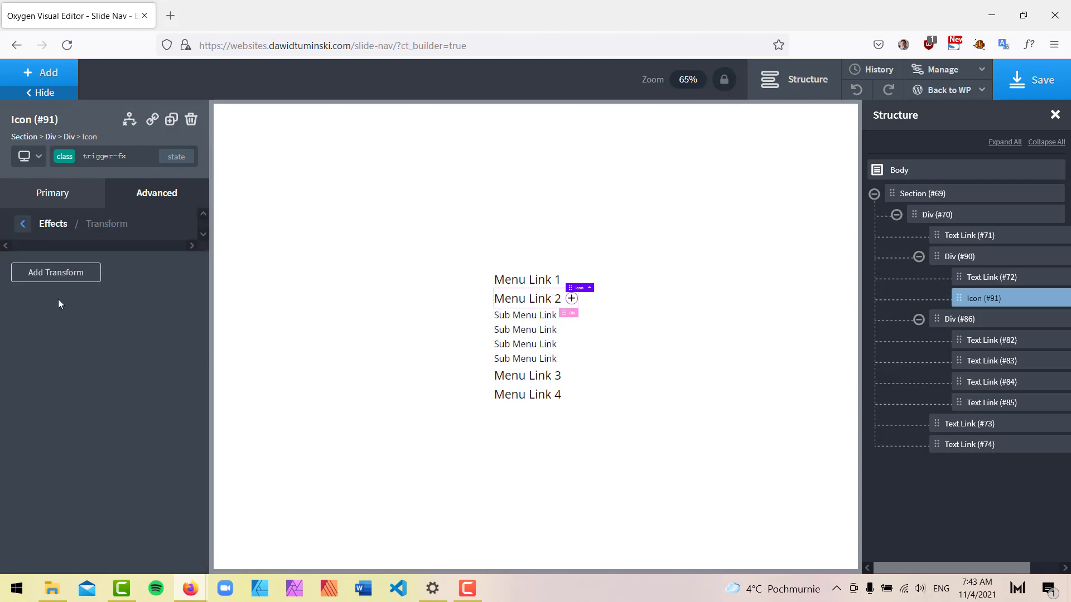
pyautogui.click(57, 279)
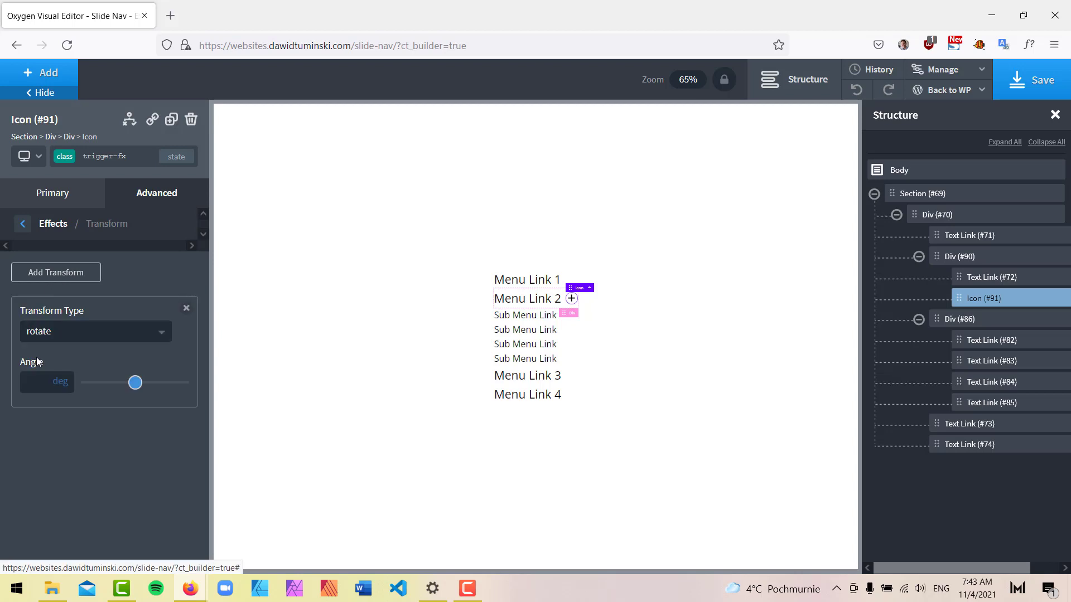
pyautogui.click(34, 389)
pyautogui.write('45')
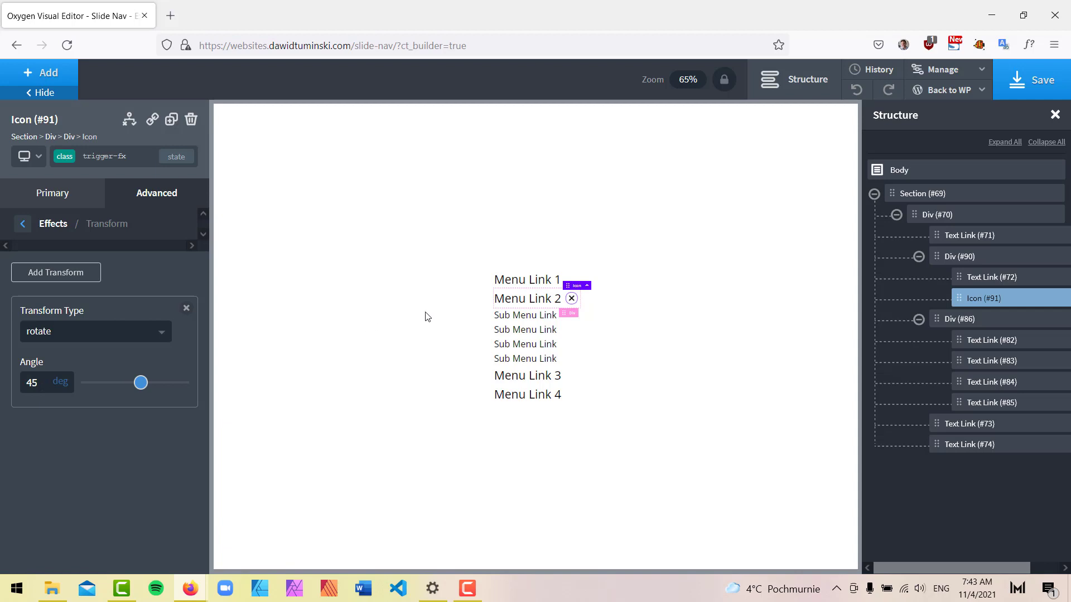
pyautogui.click(25, 226)
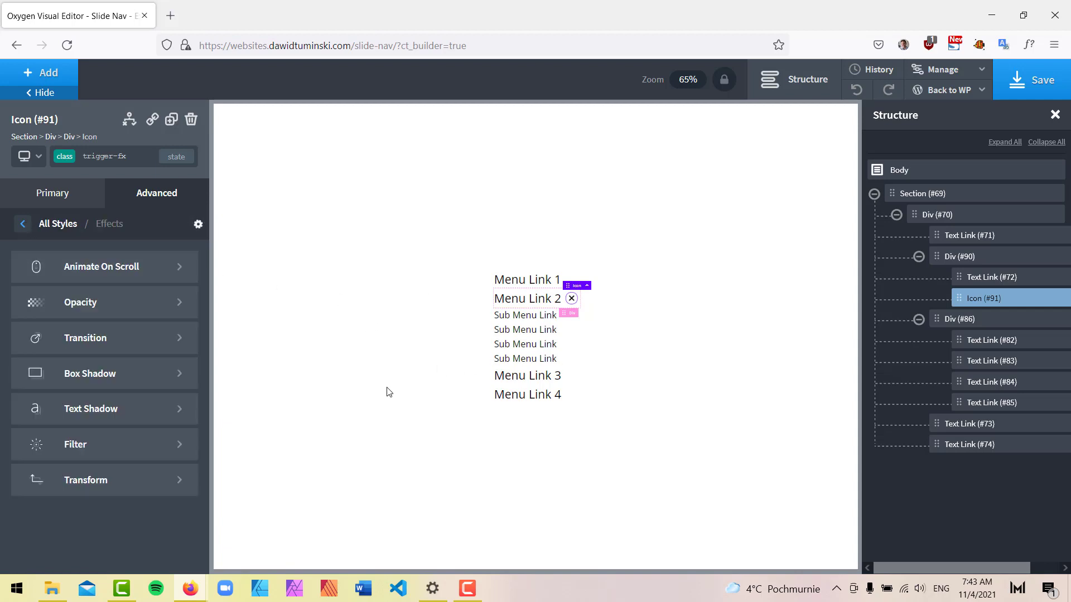
# Give trigger-fx a 0.5 s transition on the transform property.
pyautogui.click(112, 339)
pyautogui.moveTo(136, 289)
pyautogui.mouseDown()
pyautogui.moveTo(126, 289)
pyautogui.moveTo(138, 290)
pyautogui.mouseUp()
pyautogui.click(30, 395)
pyautogui.write('transdorm')
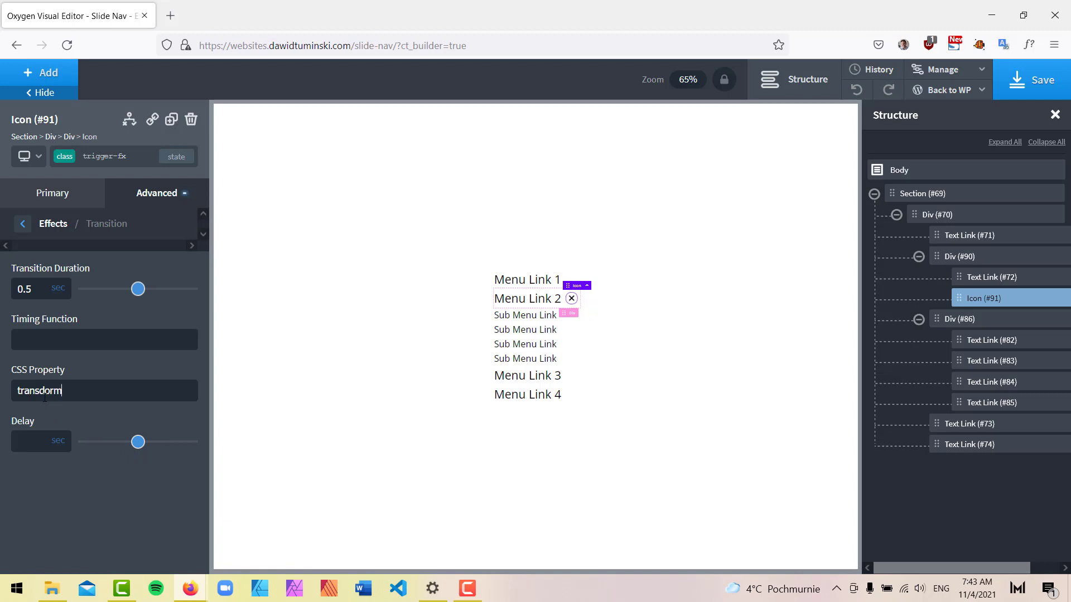
pyautogui.doubleClick(45, 397)
pyautogui.write('transform')
pyautogui.doubleClick(82, 394)
# Remove the trigger-fx class from the icon and collapse the Section's element tree.
pyautogui.click(135, 156)
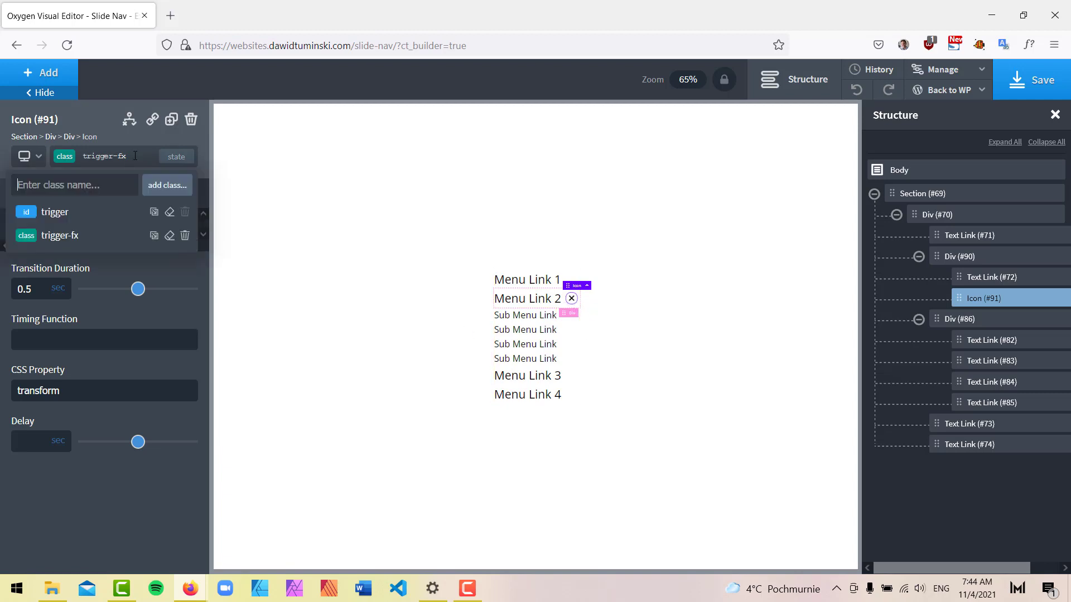
pyautogui.click(185, 236)
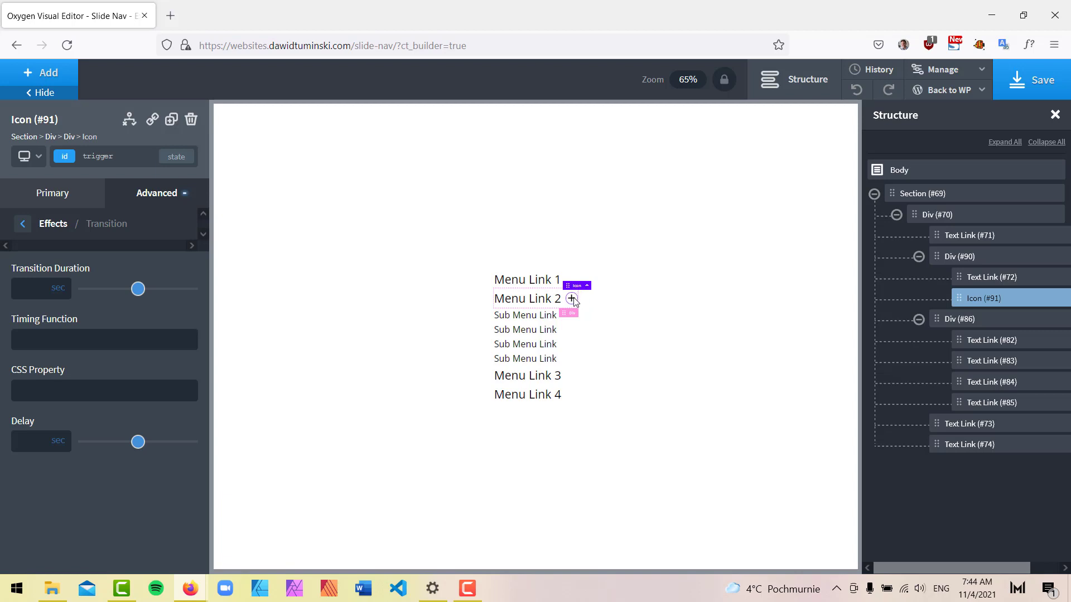
pyautogui.click(875, 193)
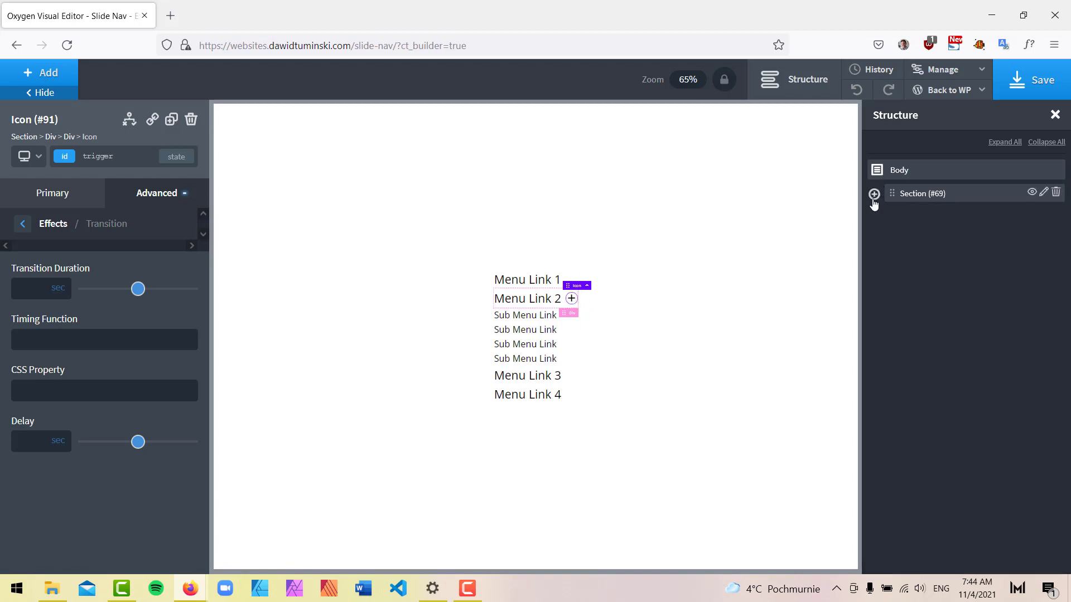
# Add a Code Block element beside the icon, found by searching 'co'.
pyautogui.click(44, 73)
pyautogui.write('co')
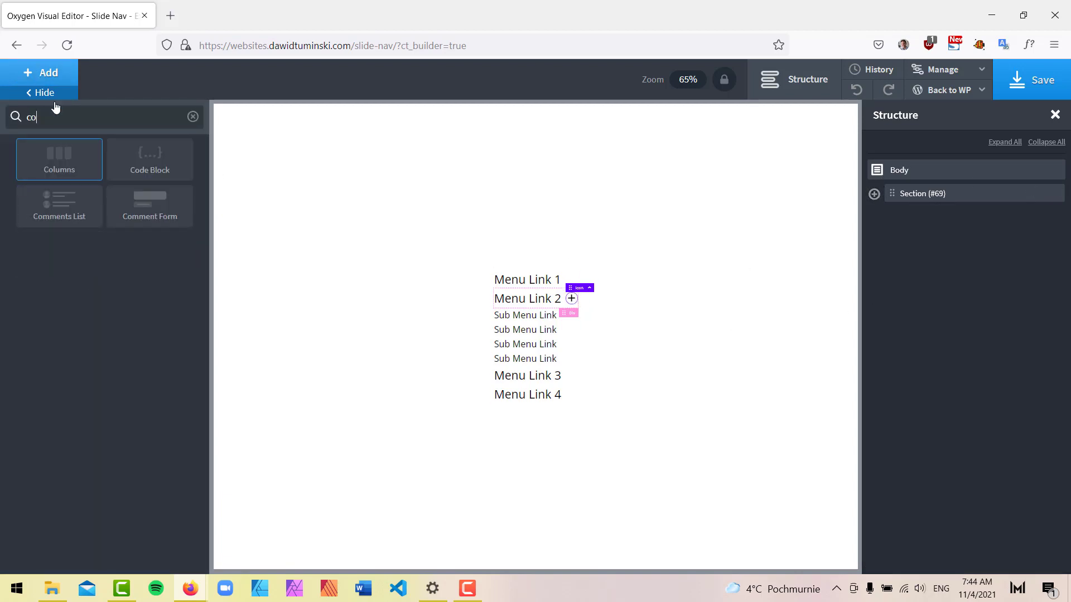
pyautogui.click(147, 153)
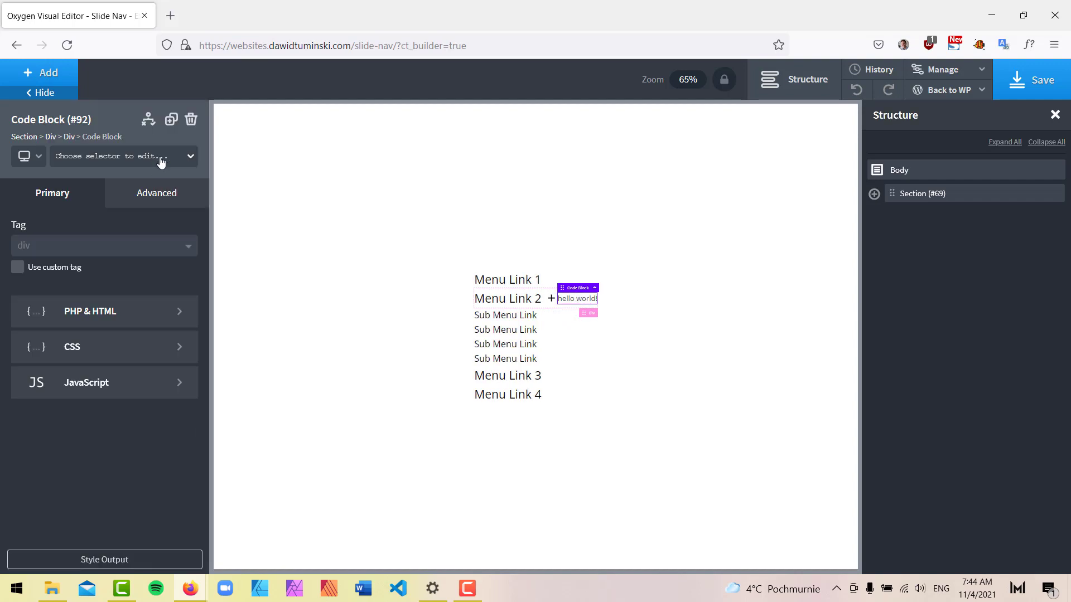